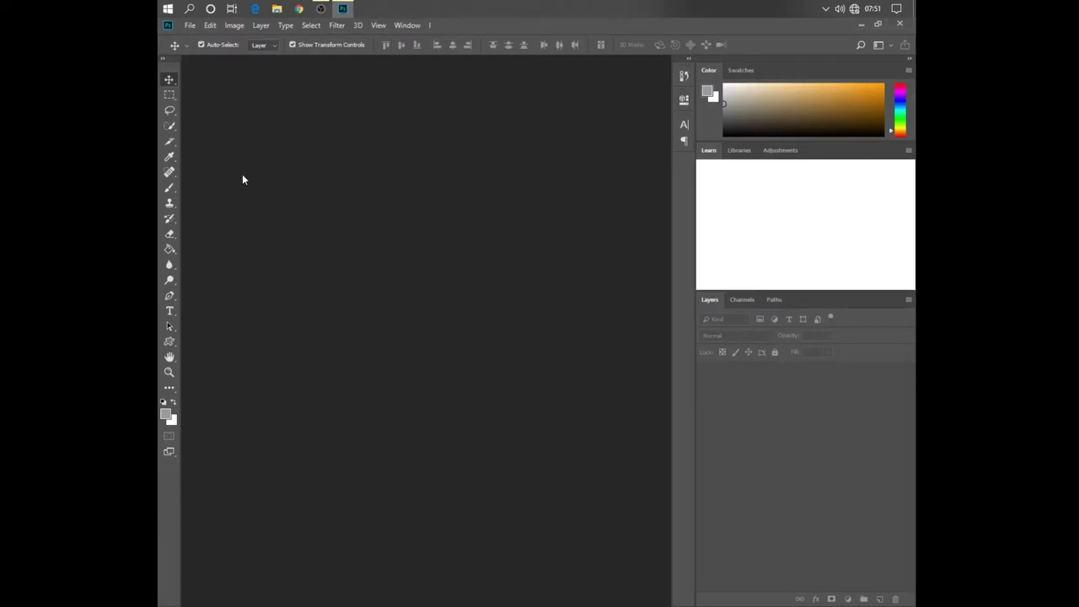
Create a new document 2000 pixels wide and 1000 pixels high at 300 pixels/inch in RGB Color with a white background.
left_click(190, 25)
left_click(200, 38)
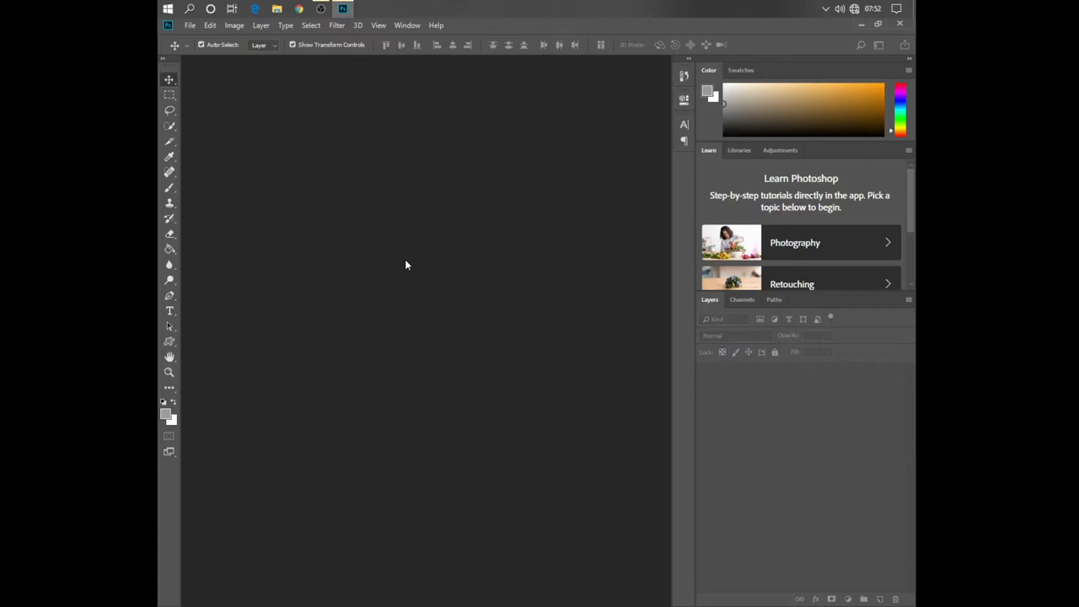
key("ctrl+n")
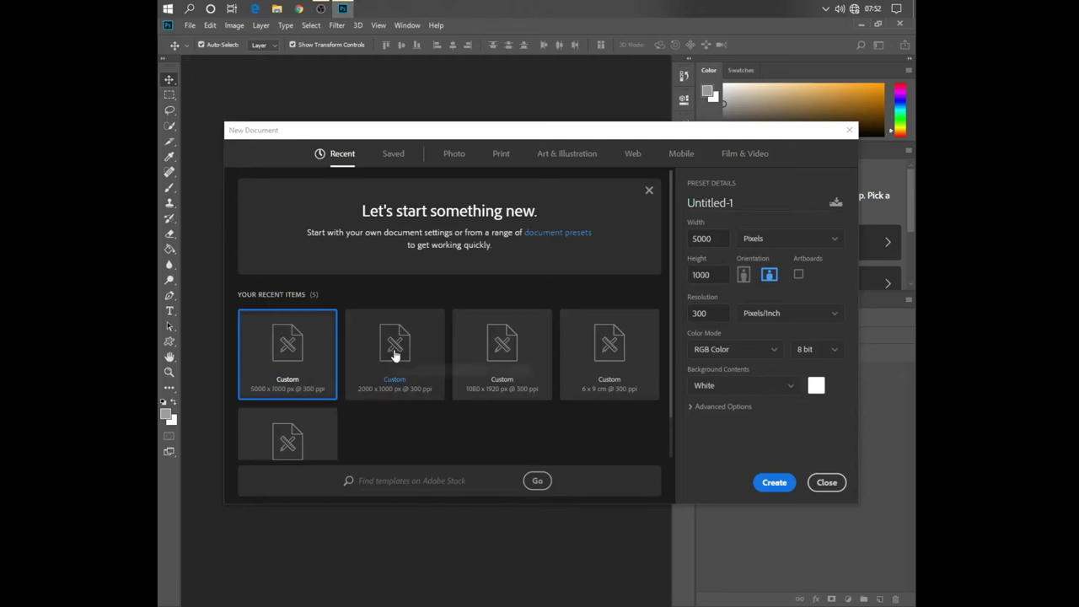
left_click_drag(710, 238, 674, 237)
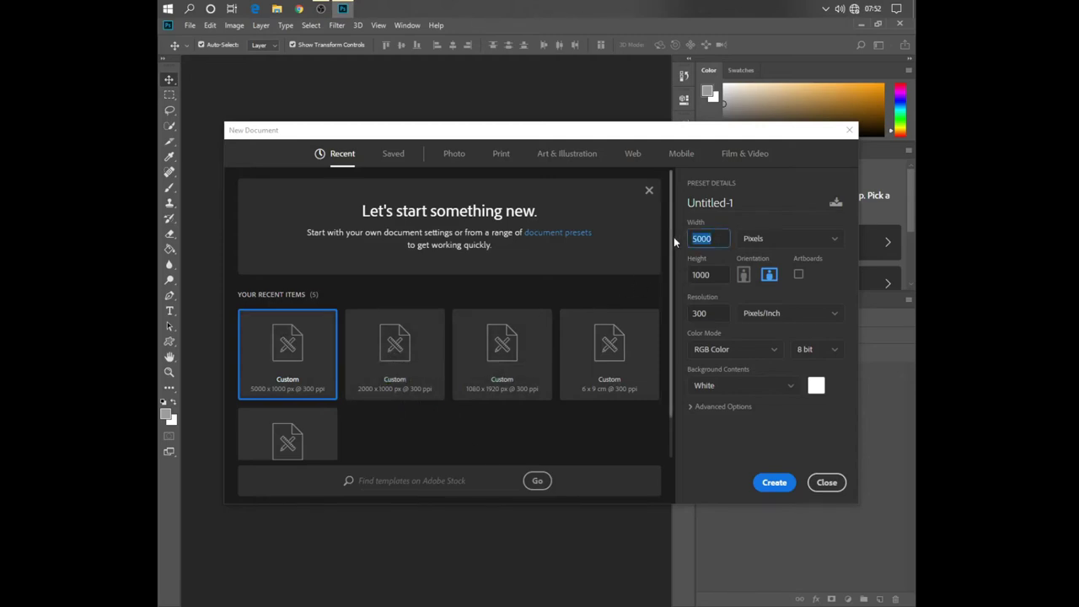
type("2000")
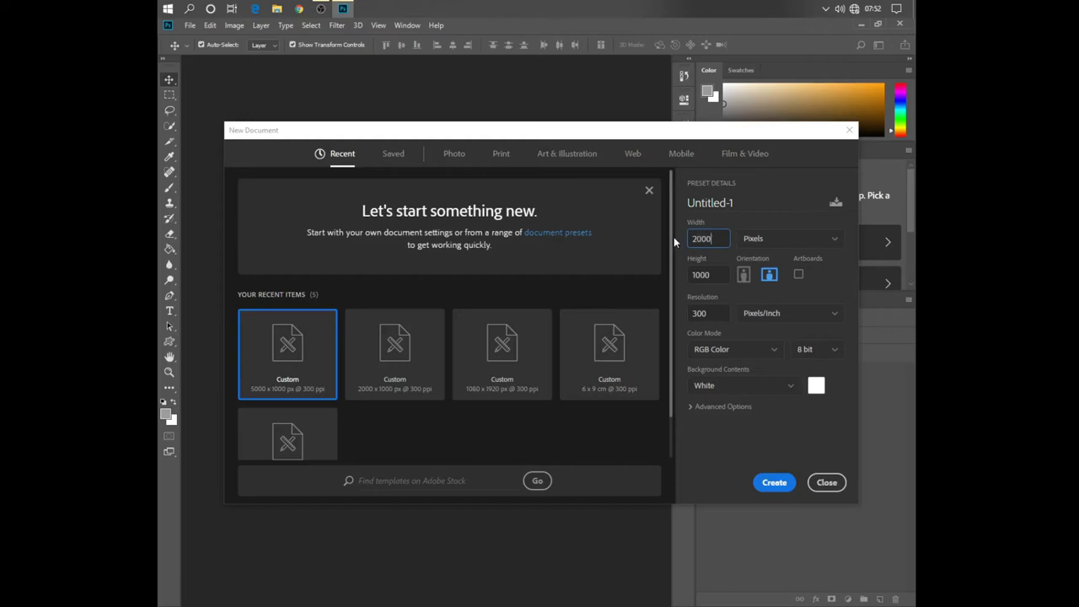
left_click(790, 240)
left_click(752, 259)
left_click(719, 275)
double_click(719, 275)
type("1000")
left_click(776, 487)
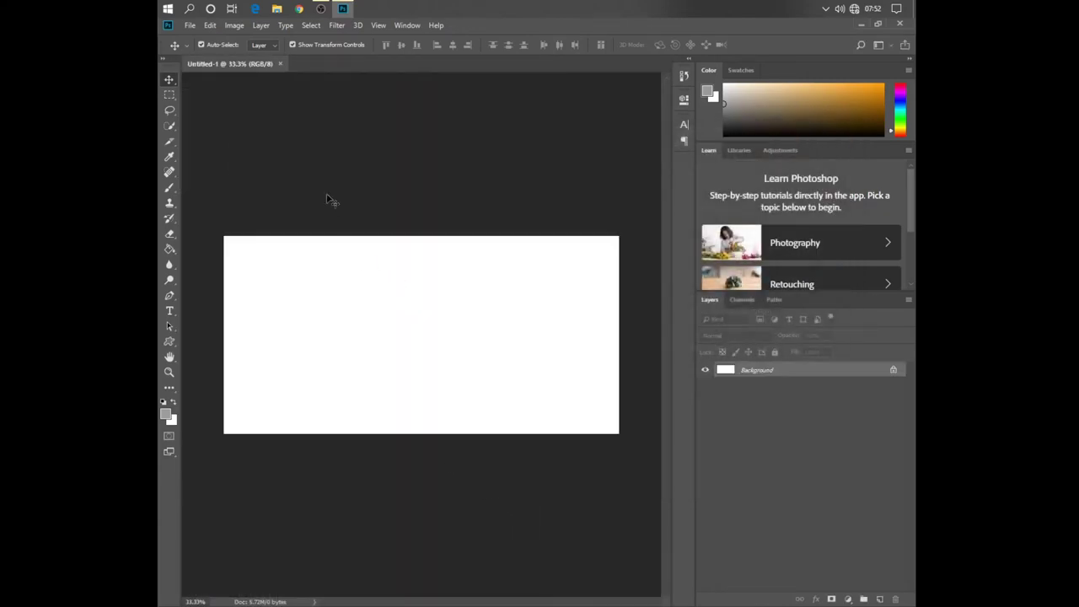
Place the dark leaf photo from the MEmu Download folder in Downloads onto the canvas.
left_click(277, 8)
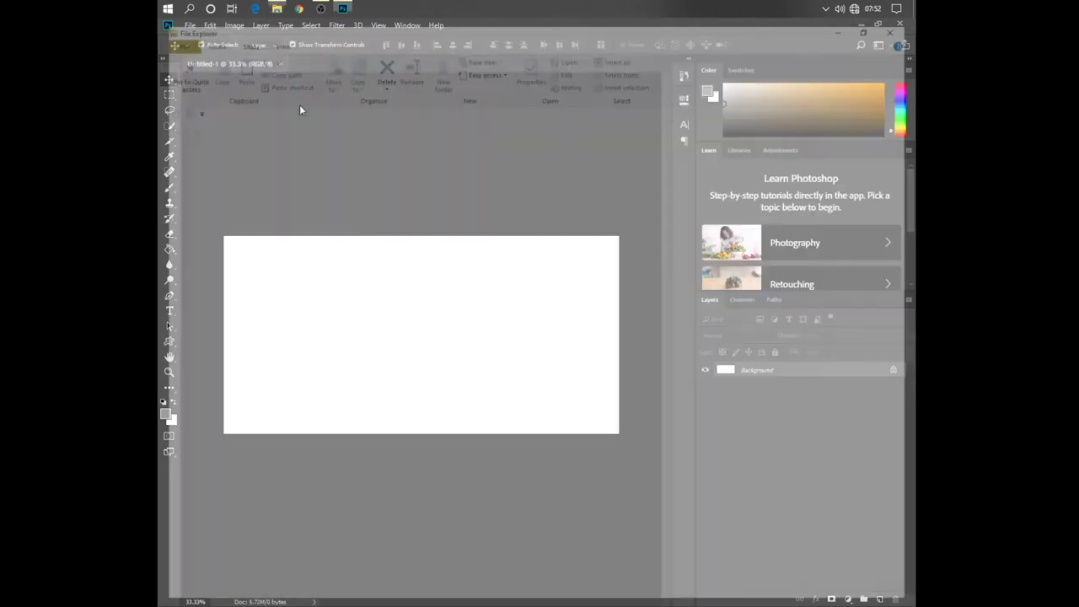
left_click(207, 364)
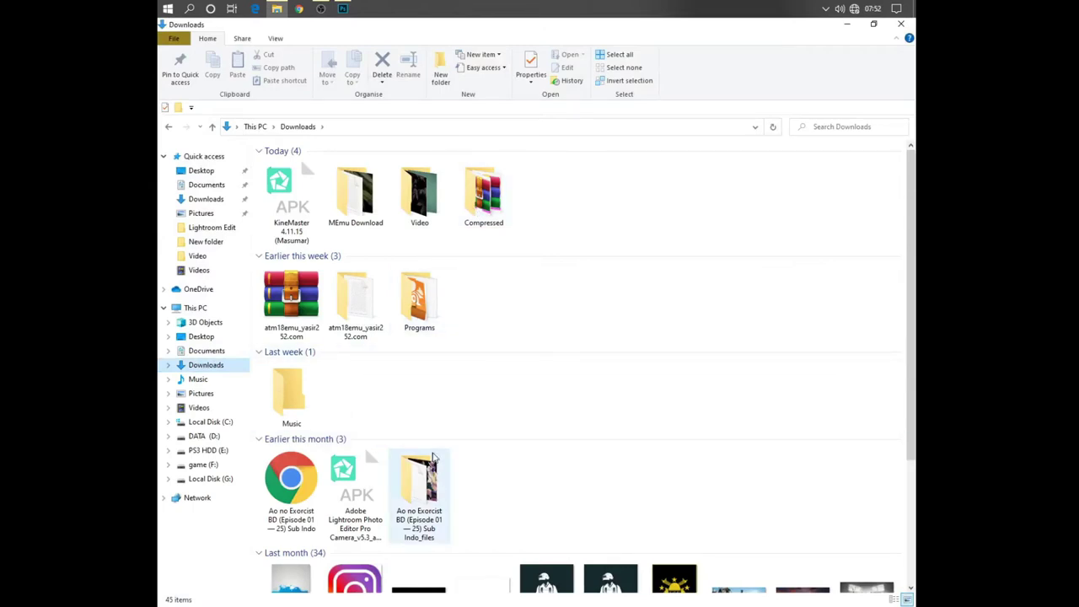
double_click(366, 204)
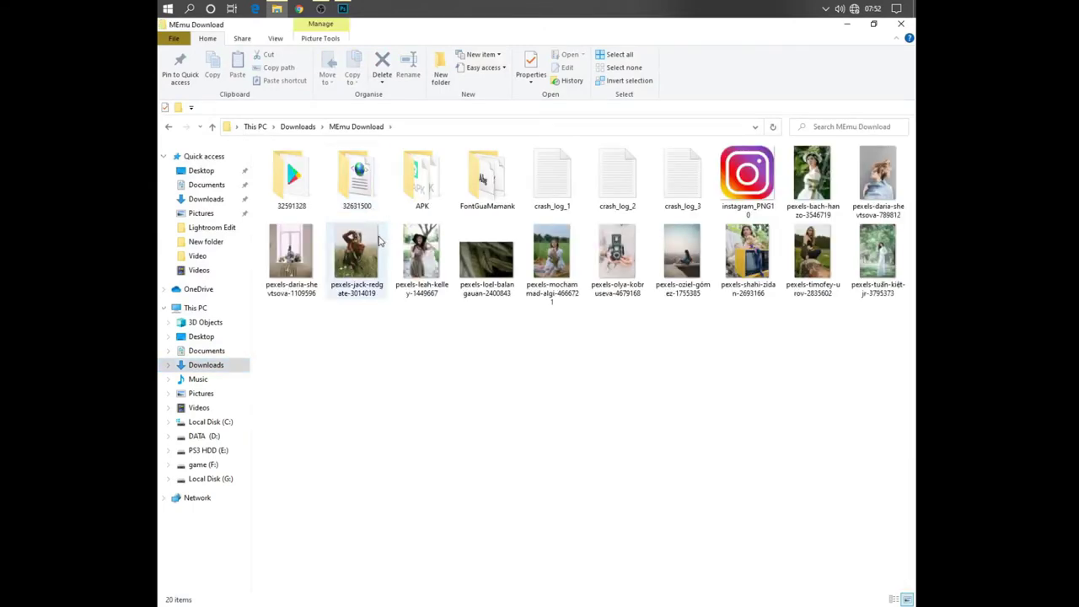
left_click_drag(498, 261, 435, 322)
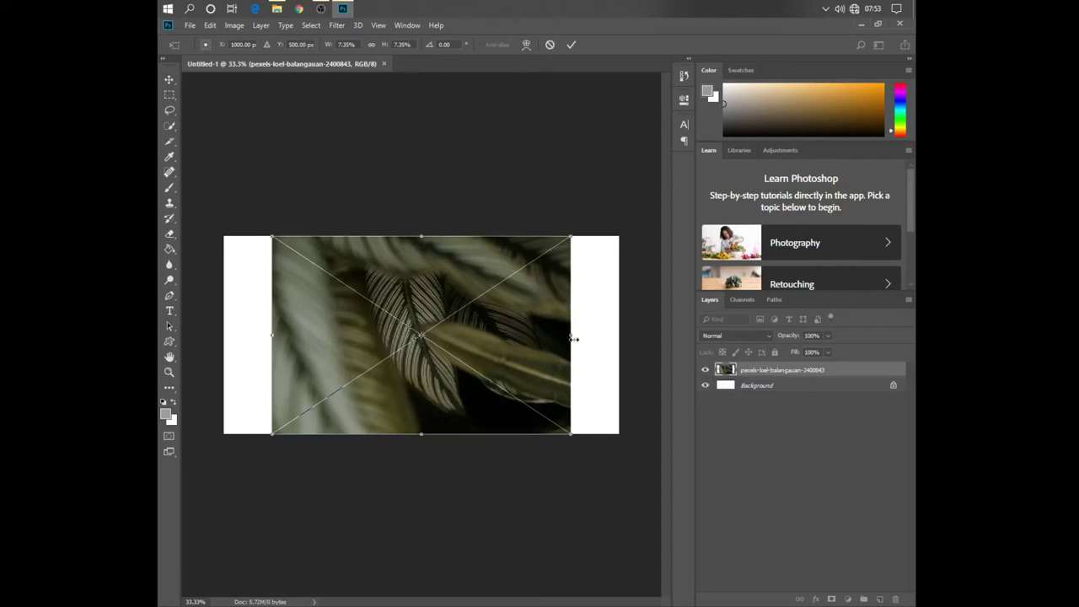
Stretch the placed leaf photo to about 9.74% width and 8.37% height so it covers the whole canvas, and deselect it.
left_click_drag(572, 333, 629, 332)
left_click_drag(422, 237, 422, 221)
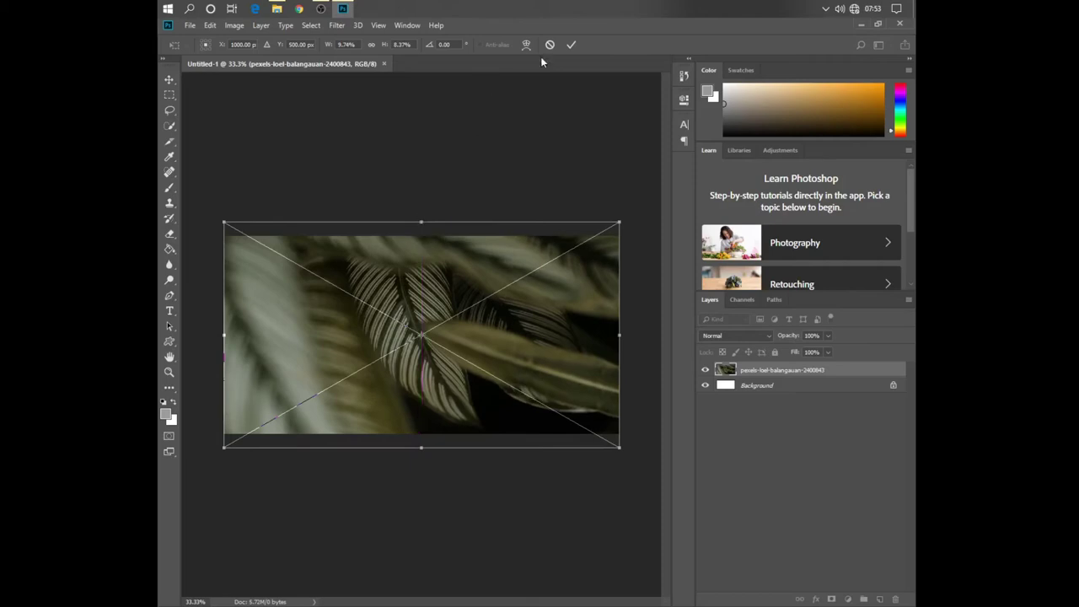
left_click(571, 45)
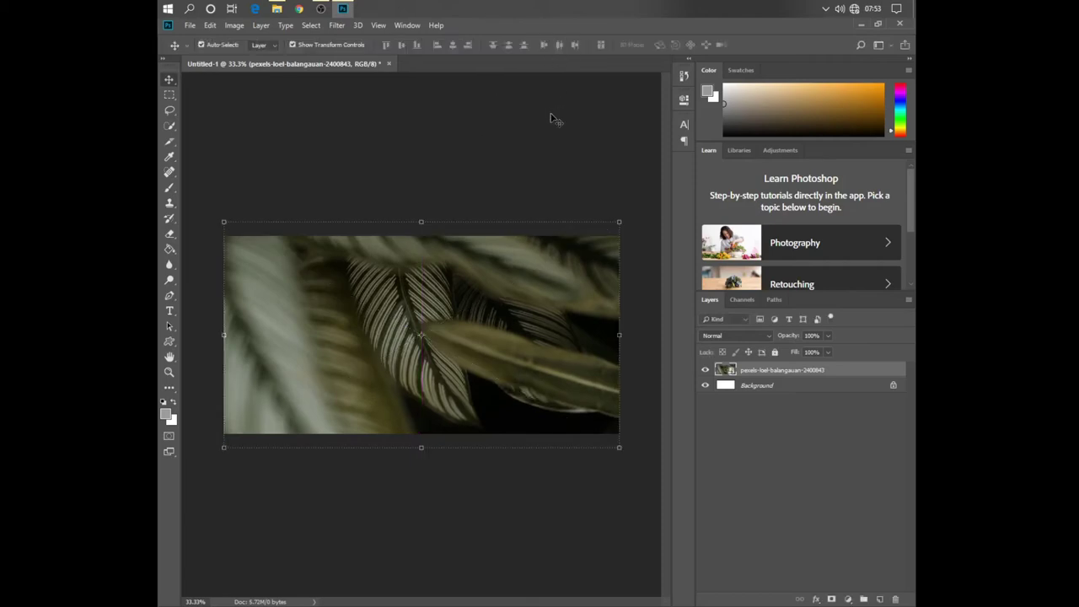
left_click(234, 163)
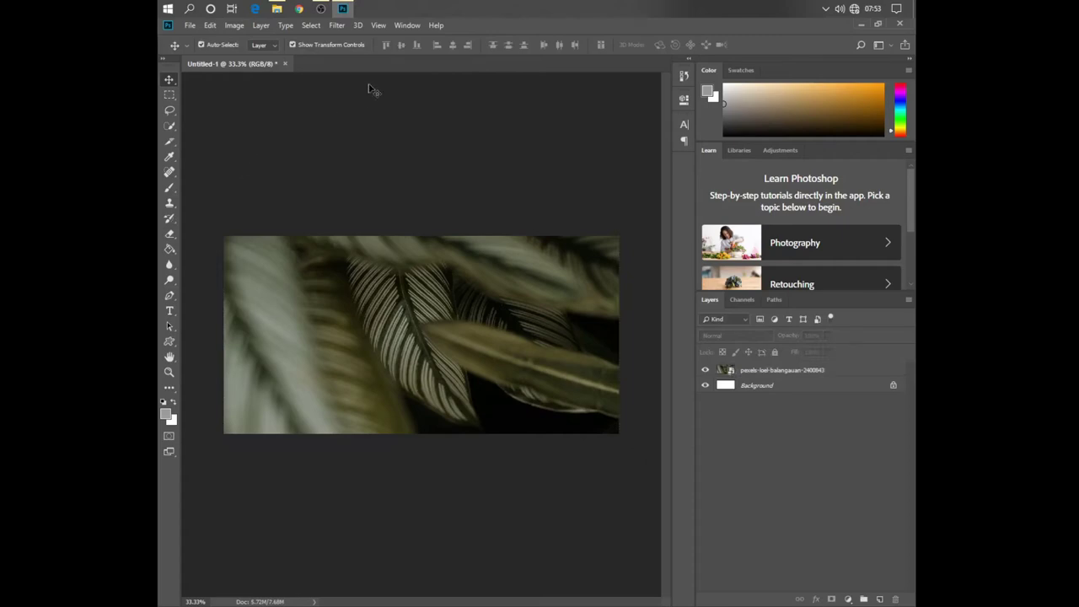
Add a guide layout that divides the canvas into 2 columns without rows.
left_click(380, 26)
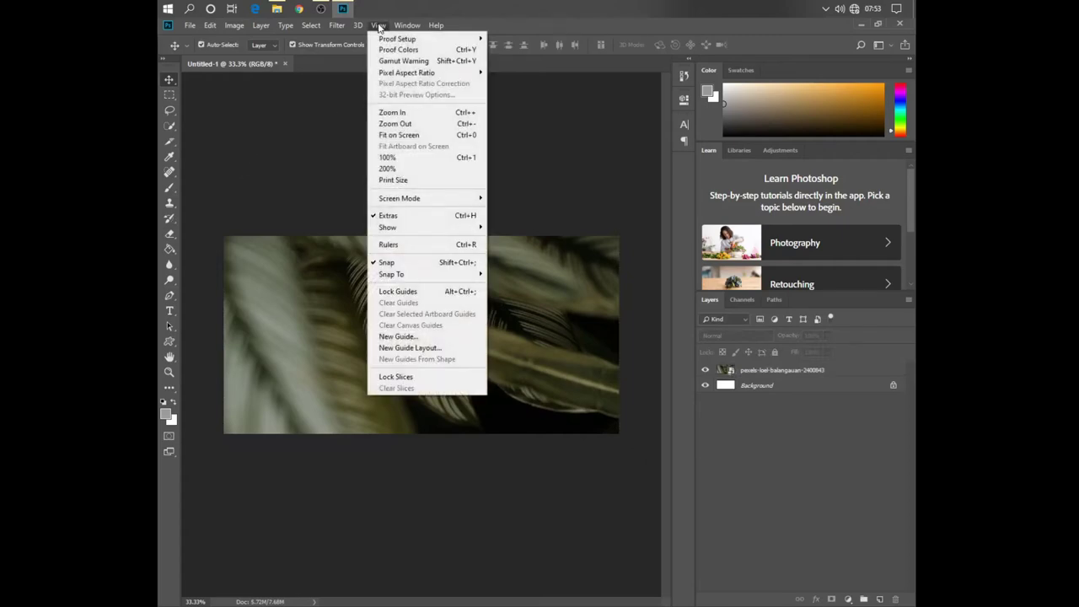
left_click(416, 347)
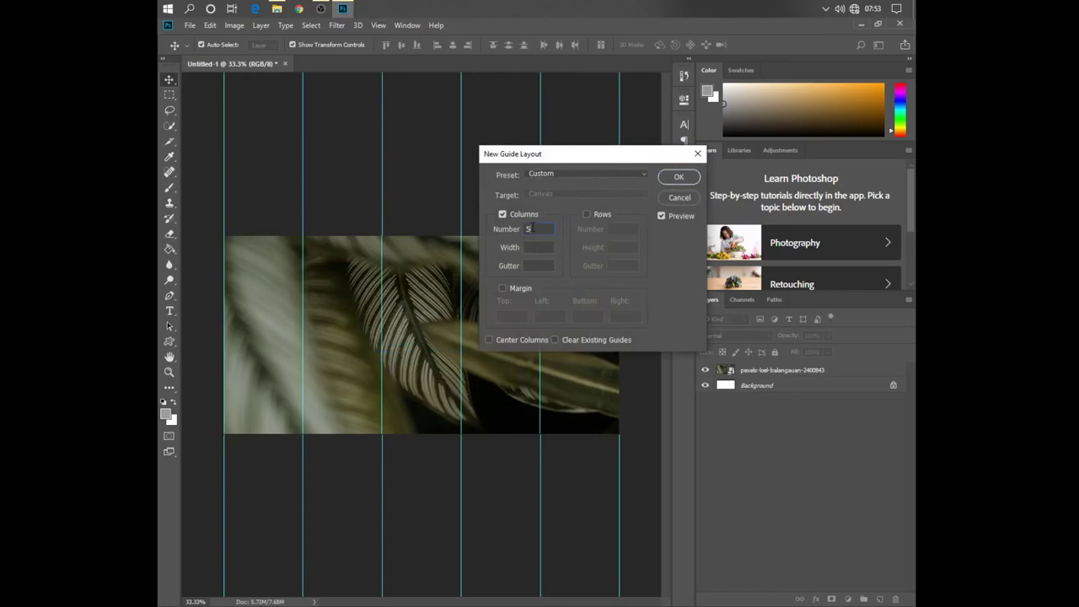
key("BackSpace")
type("2")
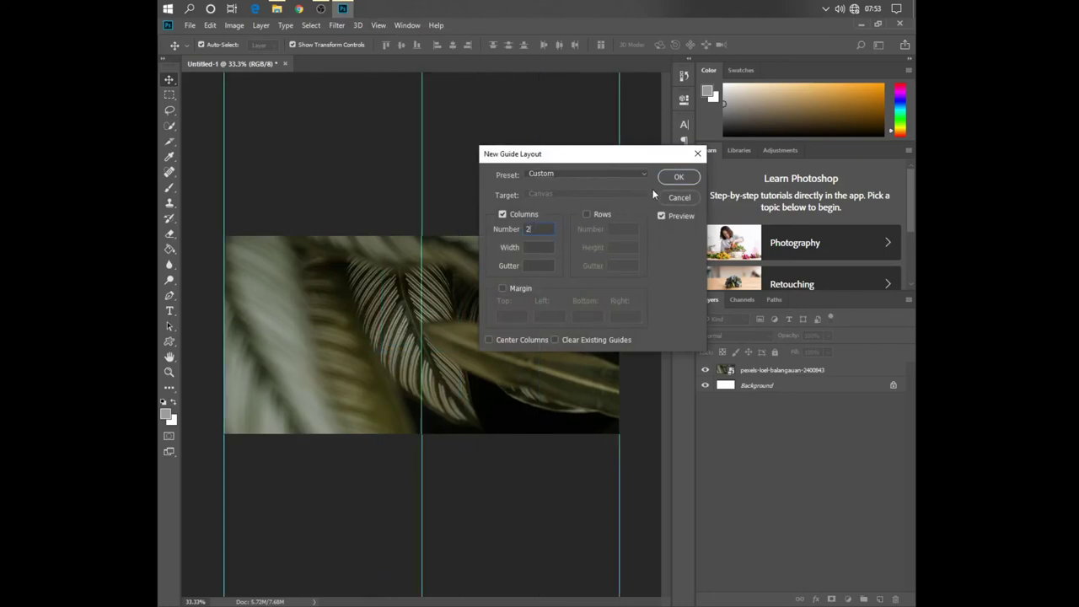
left_click(678, 177)
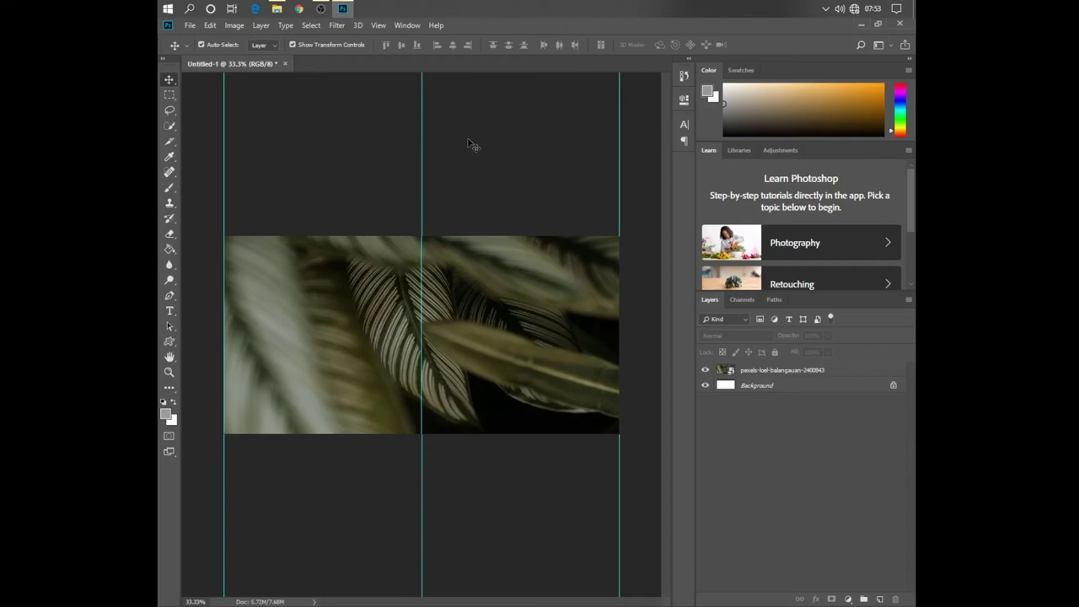
Place the photo of the woman in red in a meadow, scaled to about 3.41% and positioned in the canvas's left half.
left_click(279, 10)
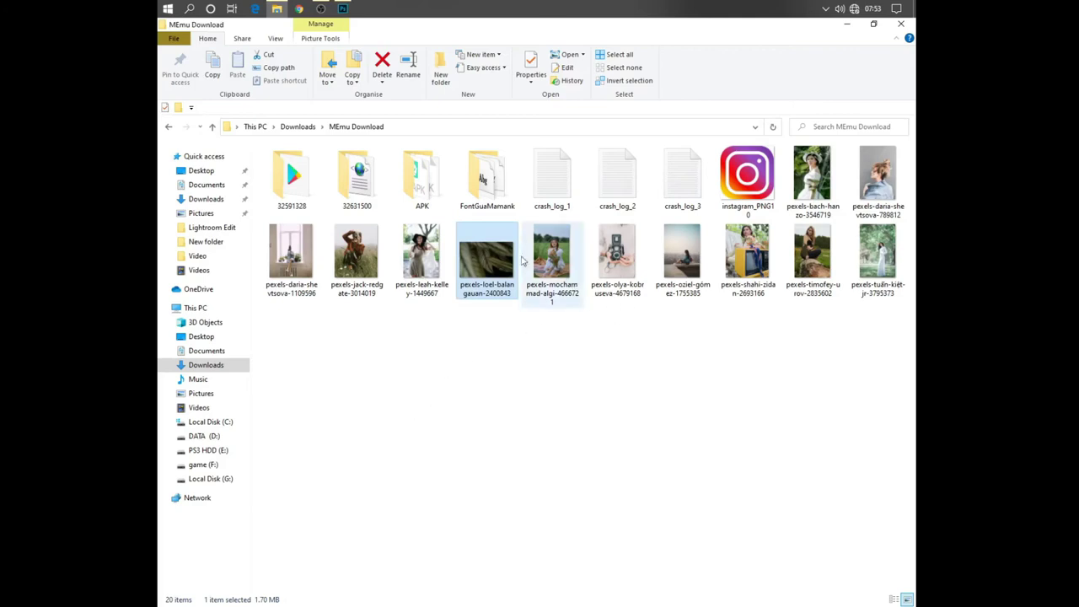
left_click(367, 261)
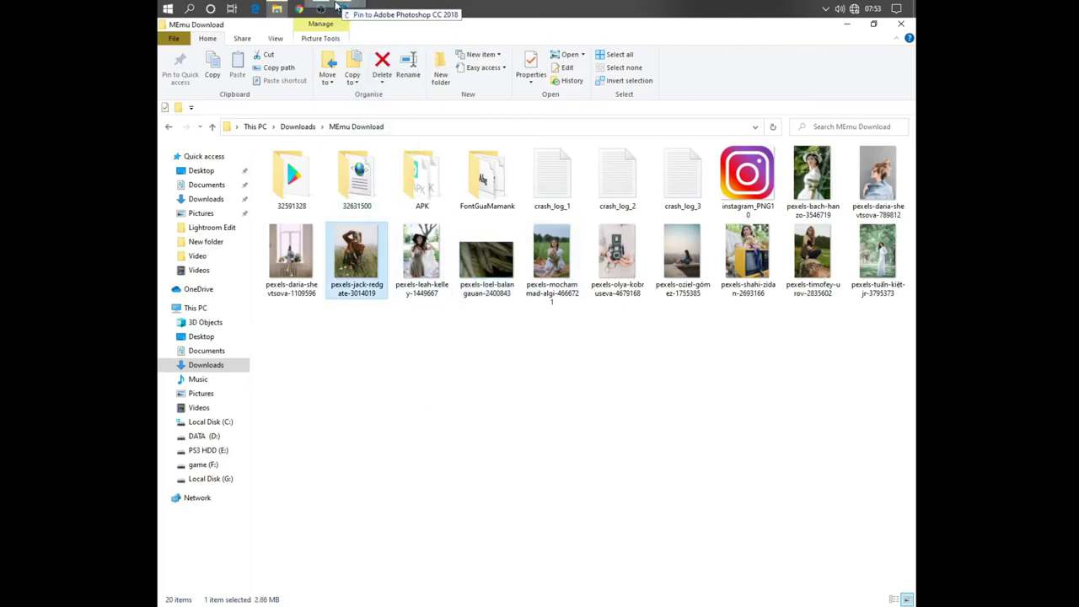
left_click(341, 9)
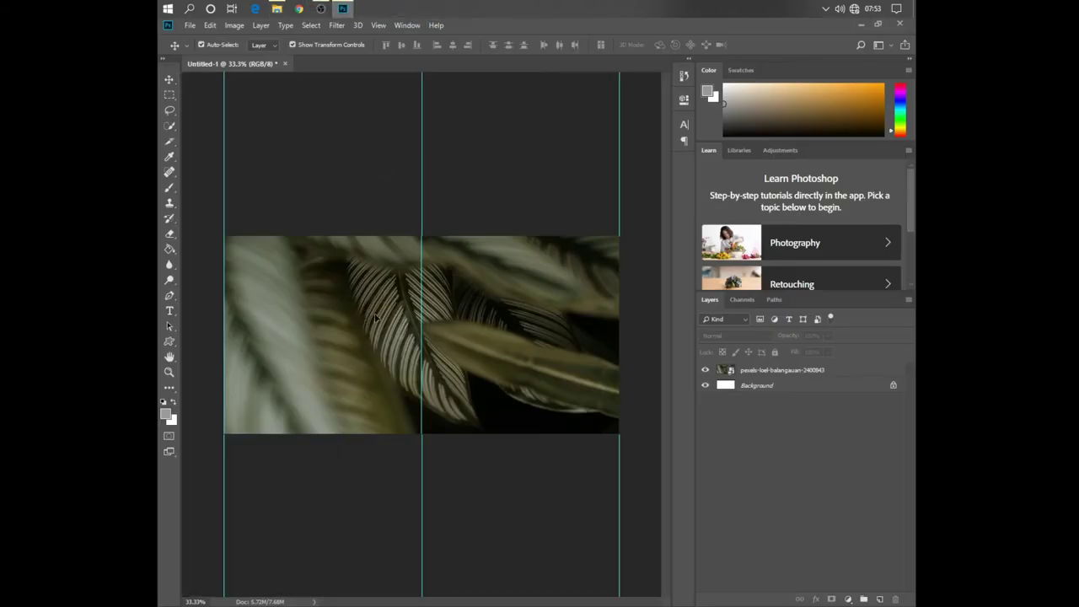
left_click_drag(371, 313, 398, 324)
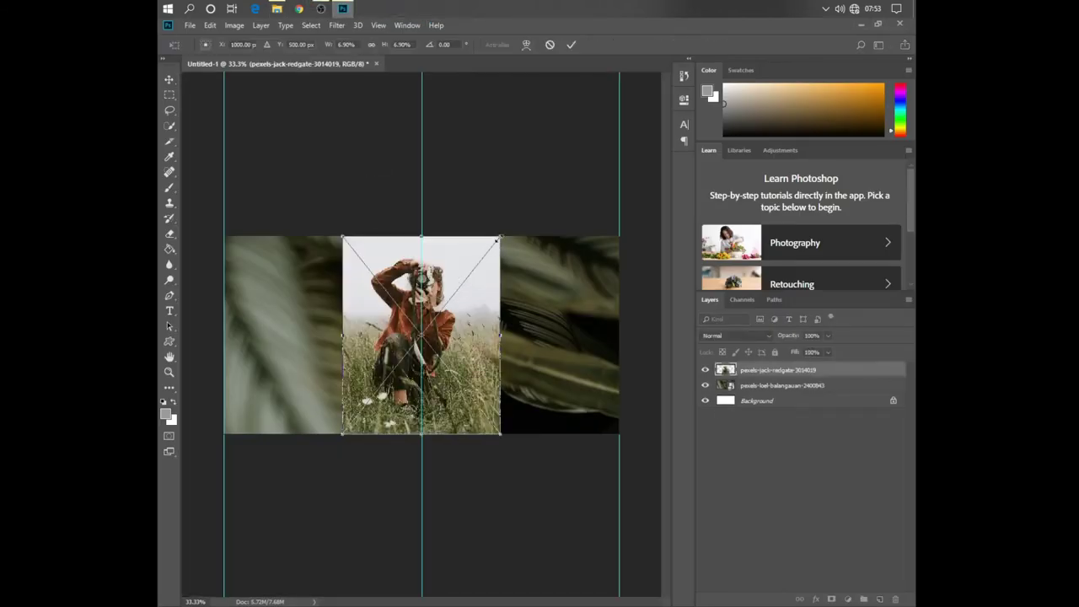
left_click_drag(504, 232, 338, 313)
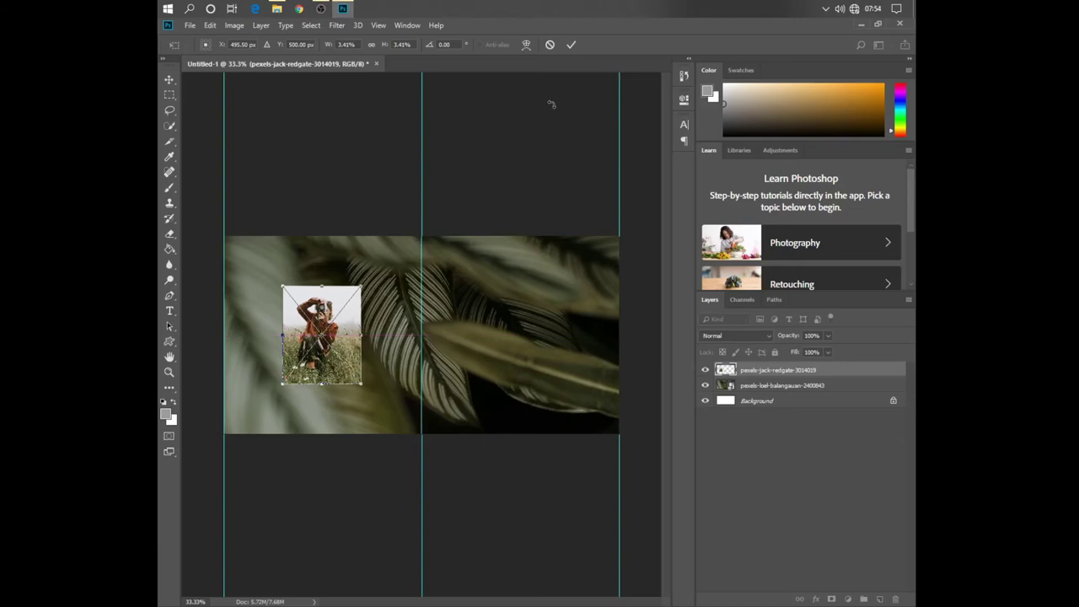
left_click(571, 45)
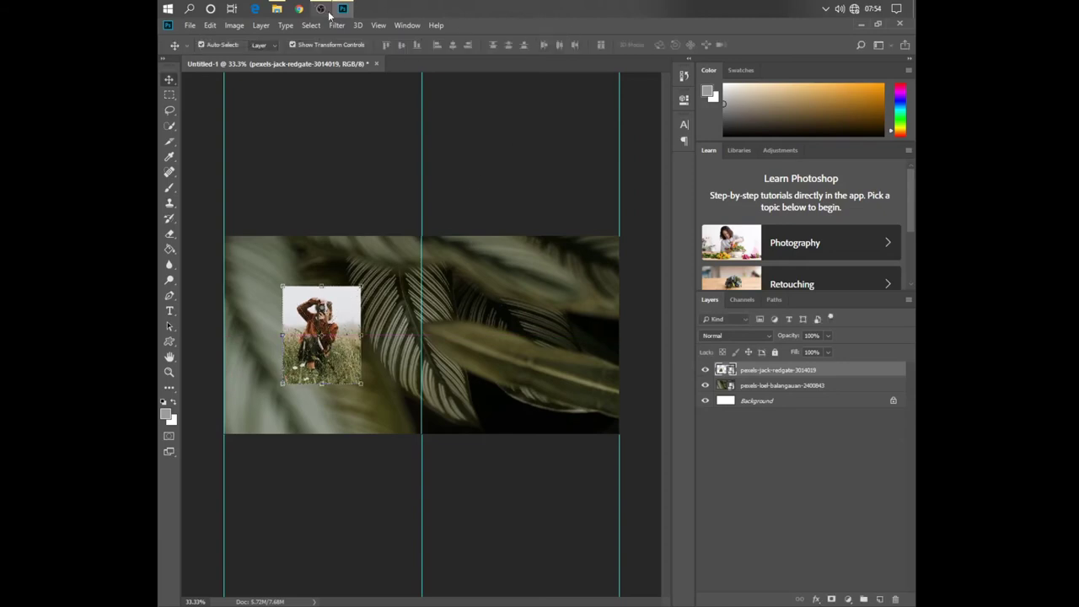
Place the picnic photo across the middle guide, resized to the meadow photo's height and widened slightly on both sides.
left_click(278, 9)
left_click(547, 400)
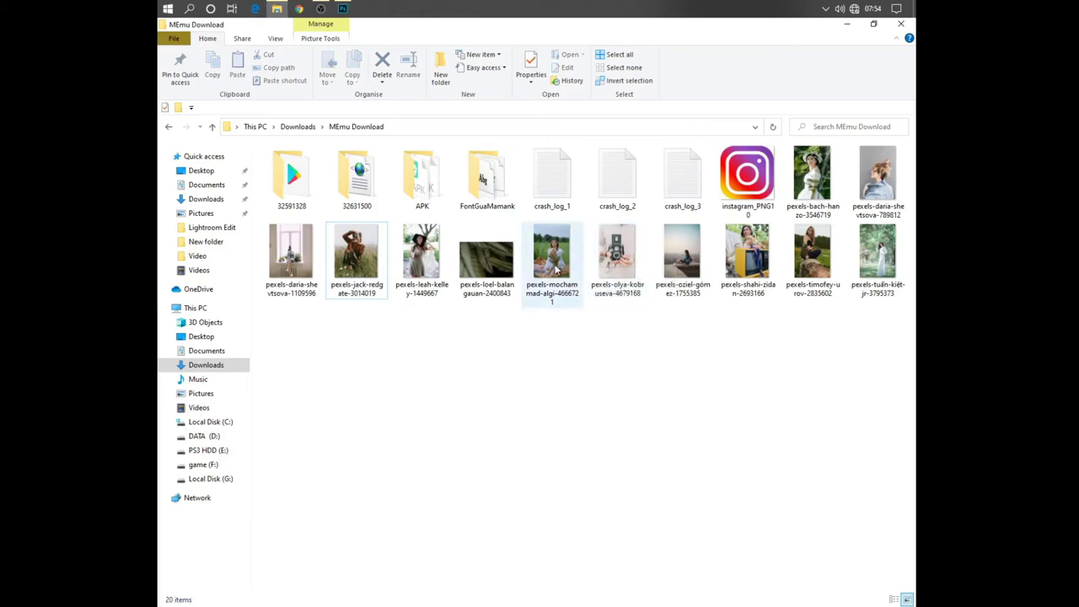
left_click_drag(555, 268, 445, 332)
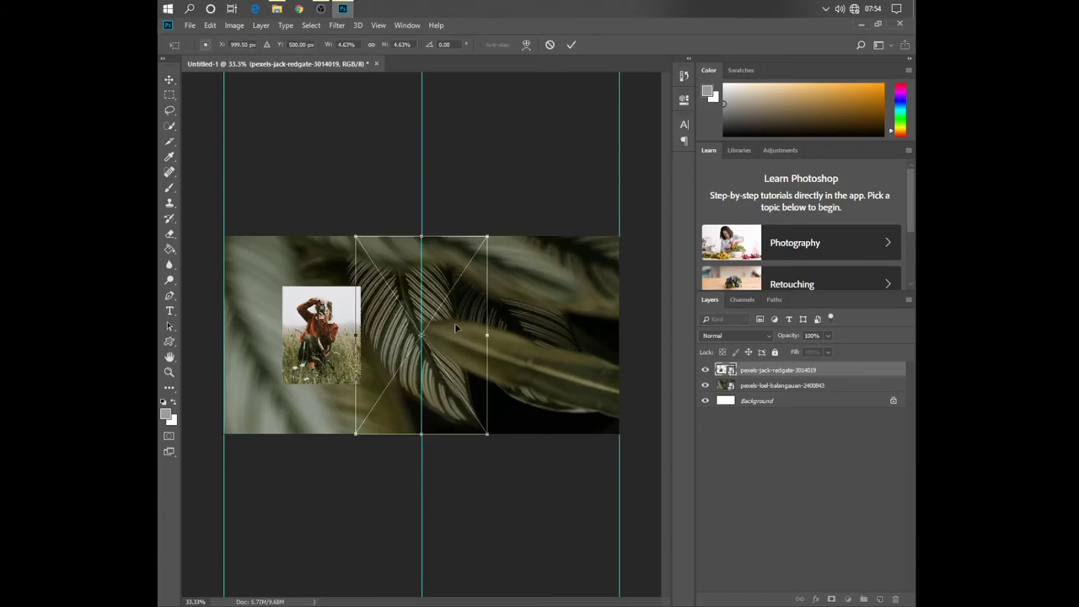
left_click_drag(487, 238, 421, 284)
left_click_drag(421, 381, 420, 385)
left_click_drag(390, 335, 381, 334)
left_click_drag(452, 335, 454, 335)
left_click_drag(454, 335, 458, 334)
left_click(570, 45)
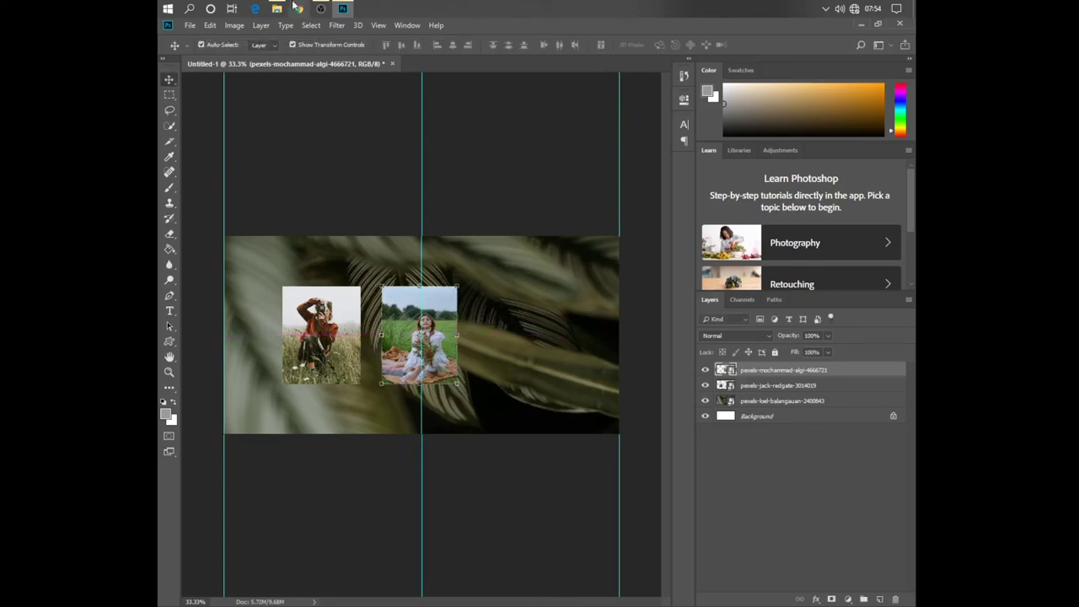
Place the yellow television photo in the canvas's right half at about 2.74% width and 2.81% height, aligned with the other photos.
left_click(277, 9)
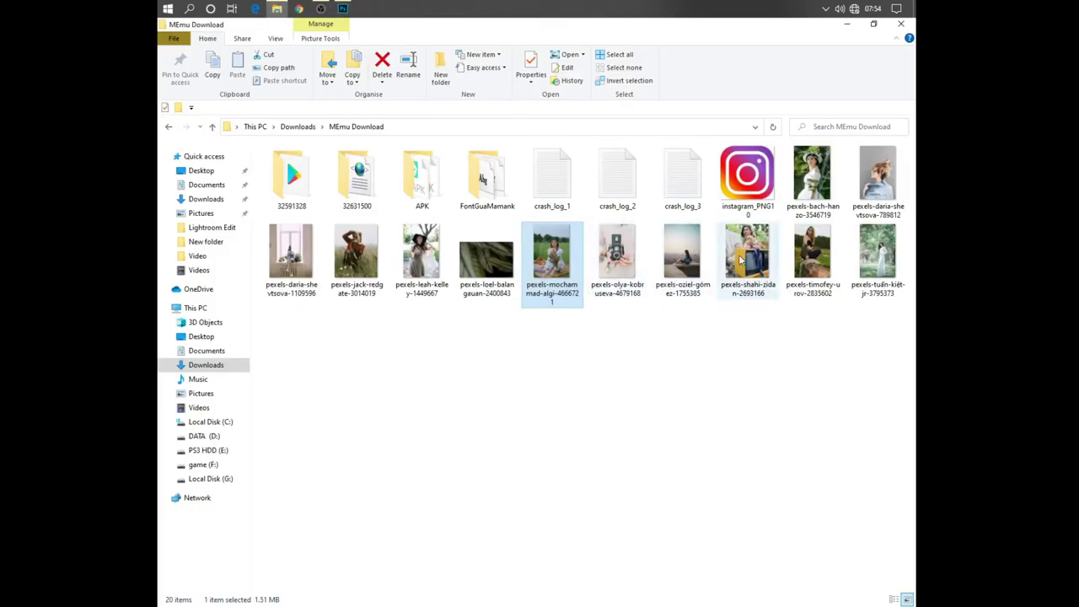
left_click_drag(747, 253, 552, 333)
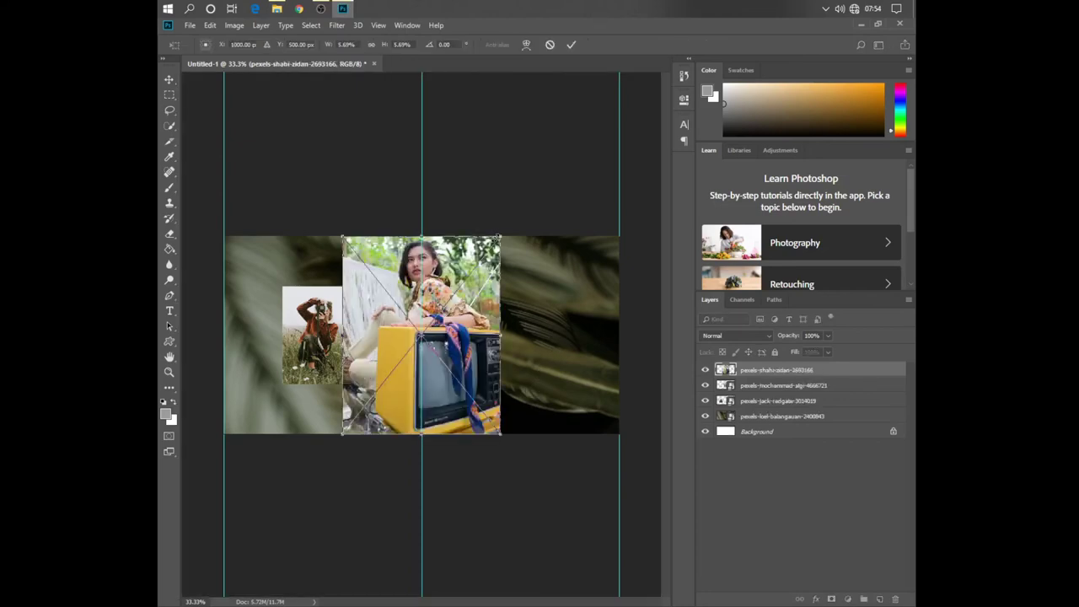
left_click_drag(501, 237, 539, 315)
left_click_drag(528, 385, 528, 387)
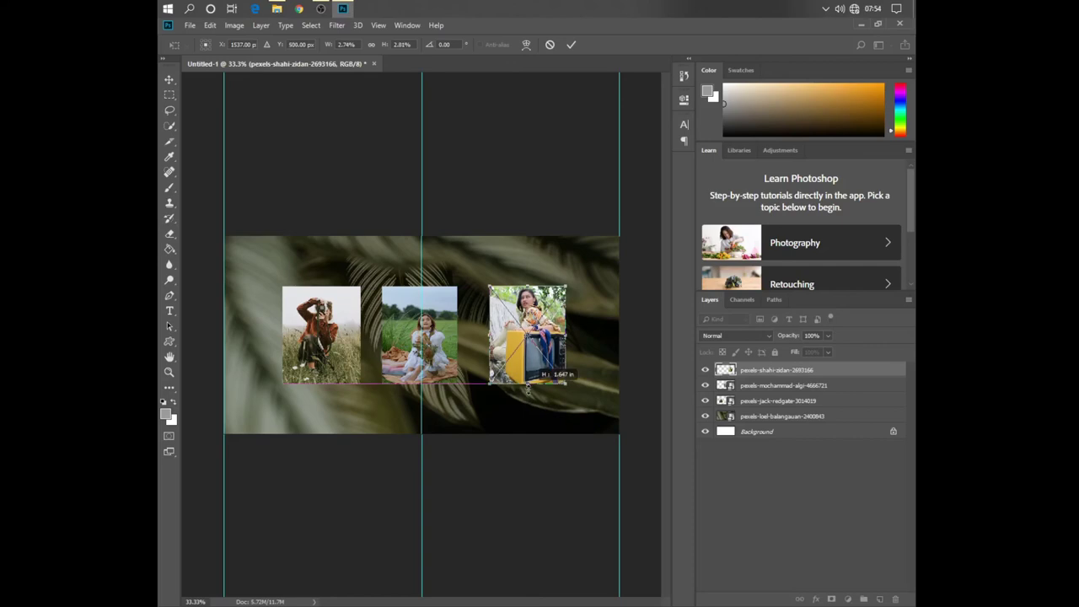
left_click(573, 44)
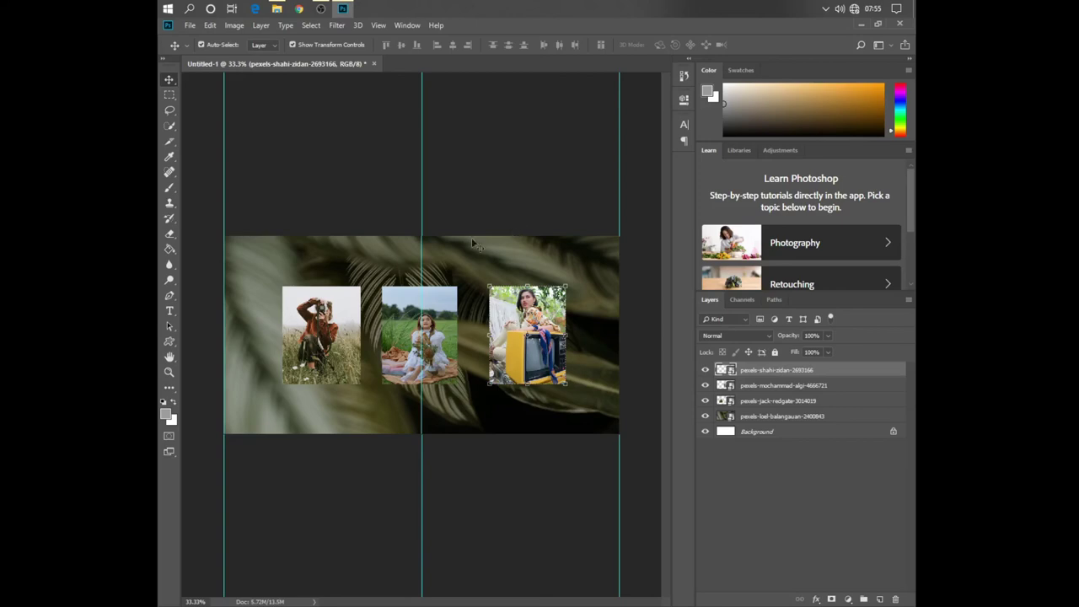
left_click(475, 186)
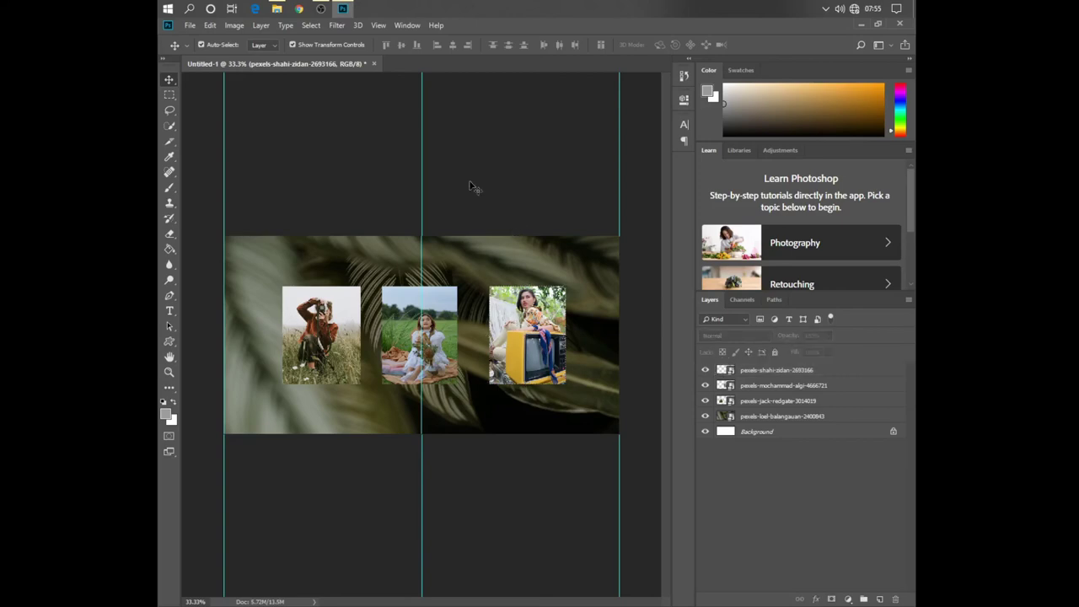
left_click(170, 148)
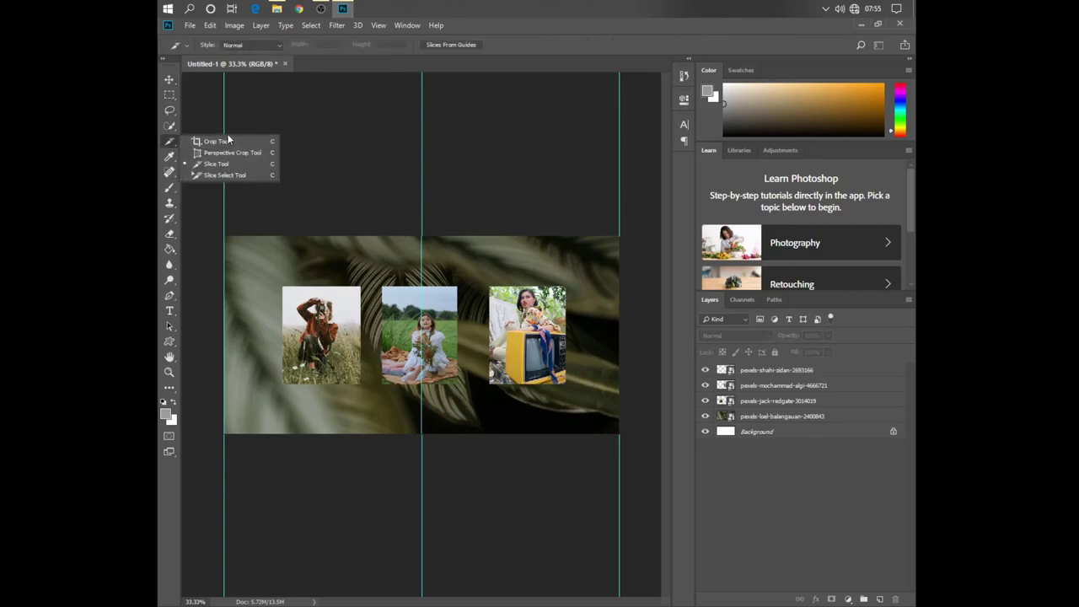
left_click(218, 175)
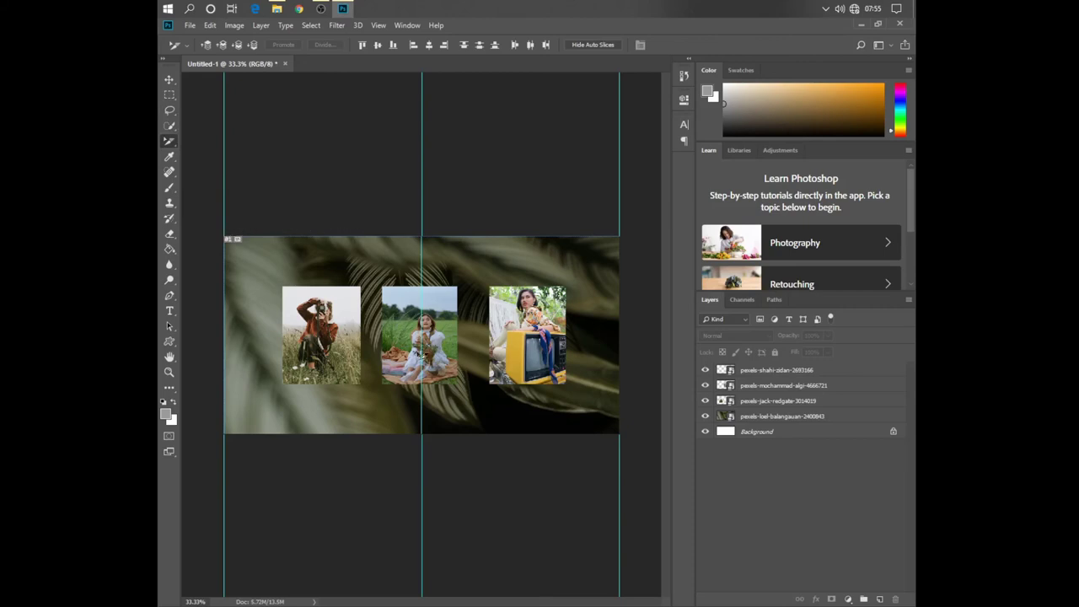
left_click(440, 239)
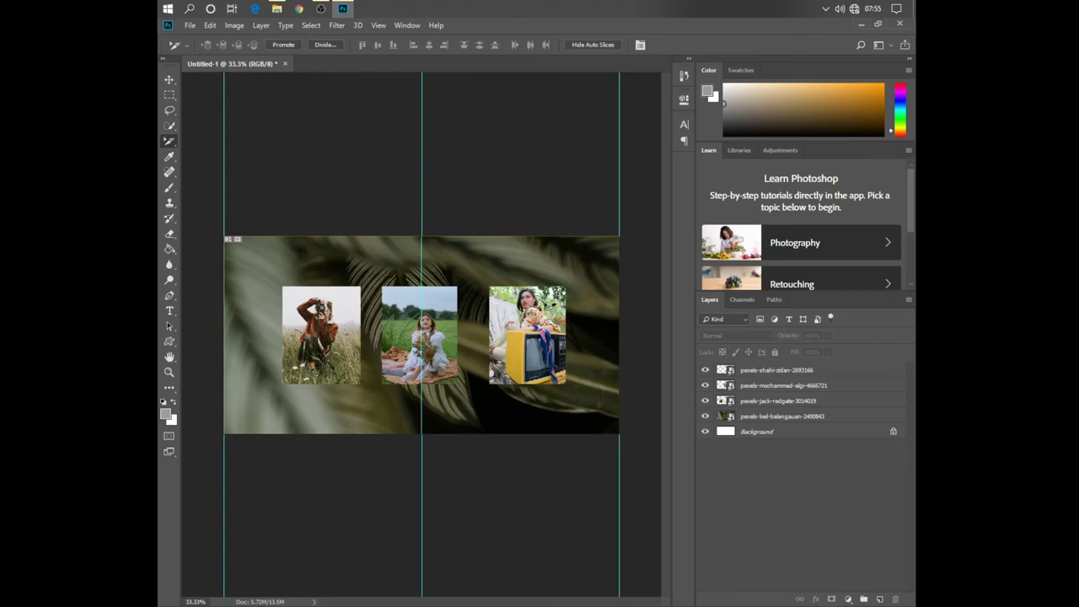
Draw a slice with the Slice Tool over the left half of the canvas, ending at the middle guide.
right_click(169, 141)
left_click(205, 164)
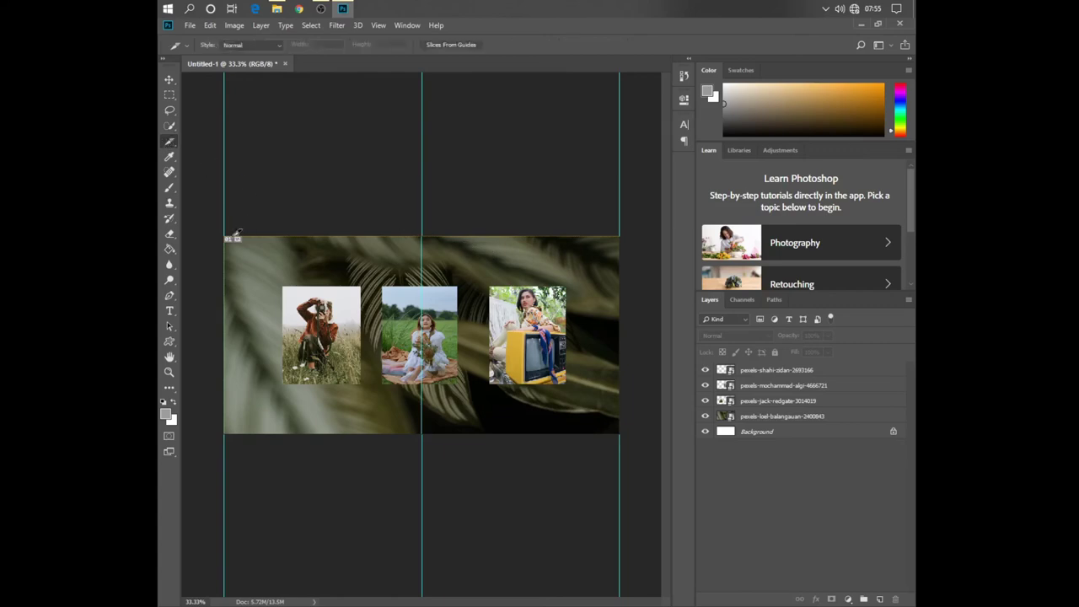
left_click_drag(225, 237, 428, 429)
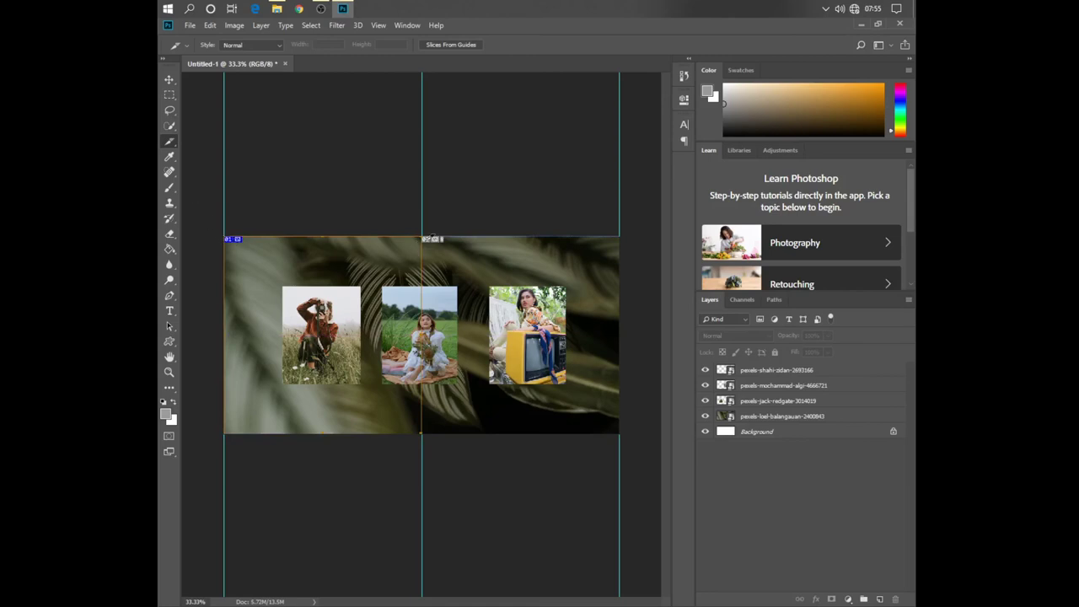
Start a Save for Web (Legacy) export of the collage with the JPEG High preset and the quality set to Maximum.
left_click(168, 79)
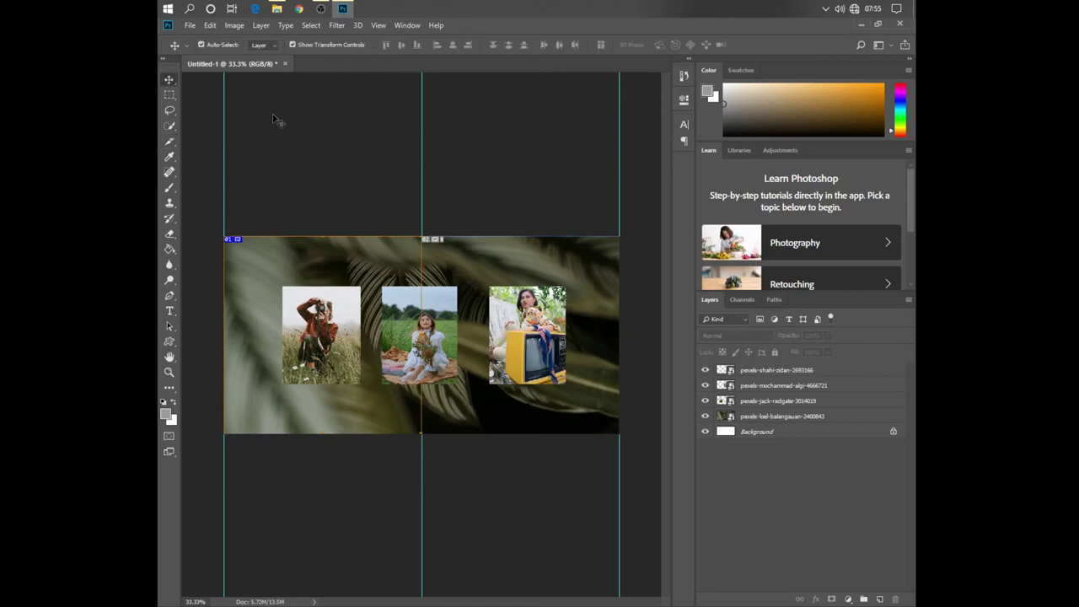
left_click(189, 25)
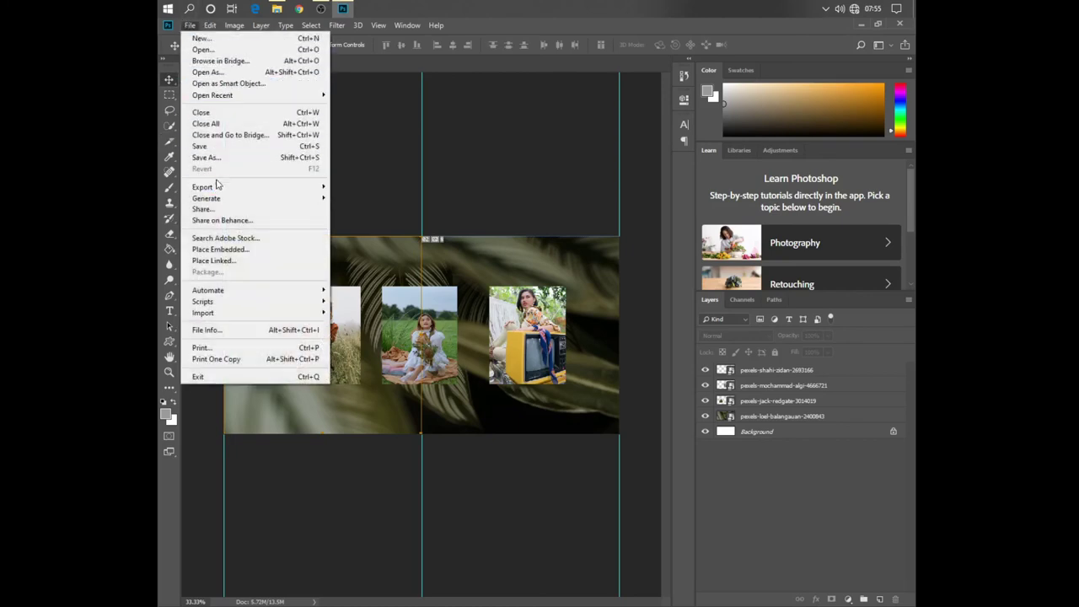
mouse_move(203, 191)
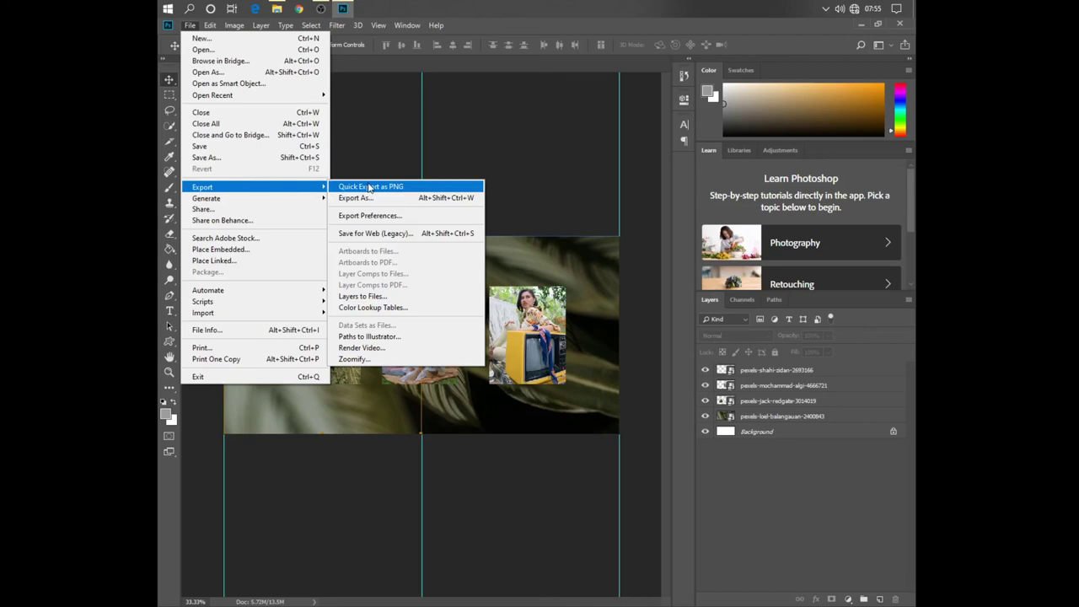
left_click(411, 233)
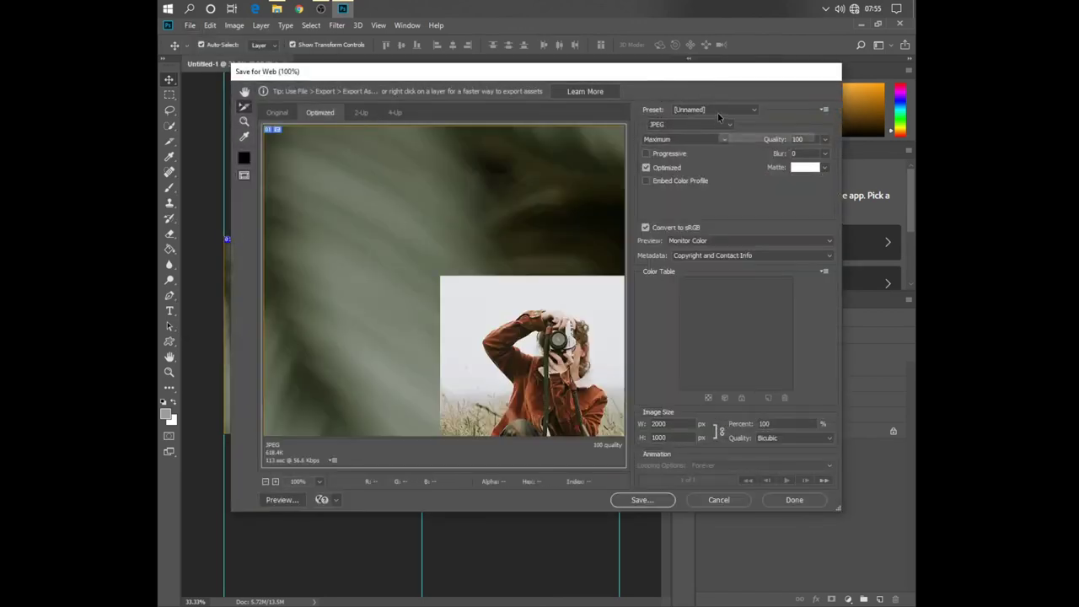
left_click(718, 112)
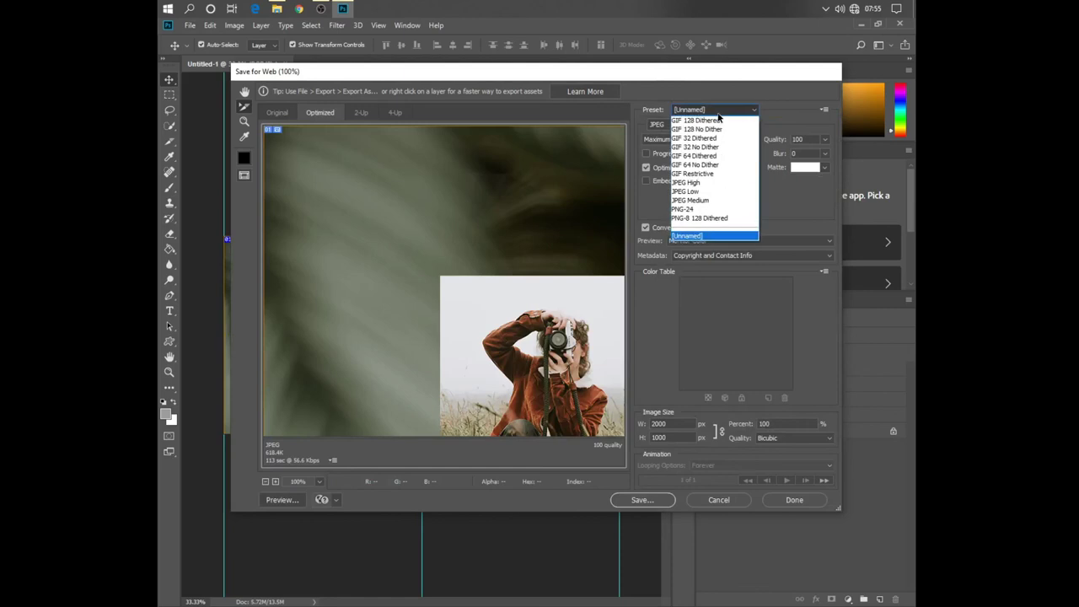
left_click(696, 183)
left_click(688, 123)
left_click(689, 136)
left_click(689, 138)
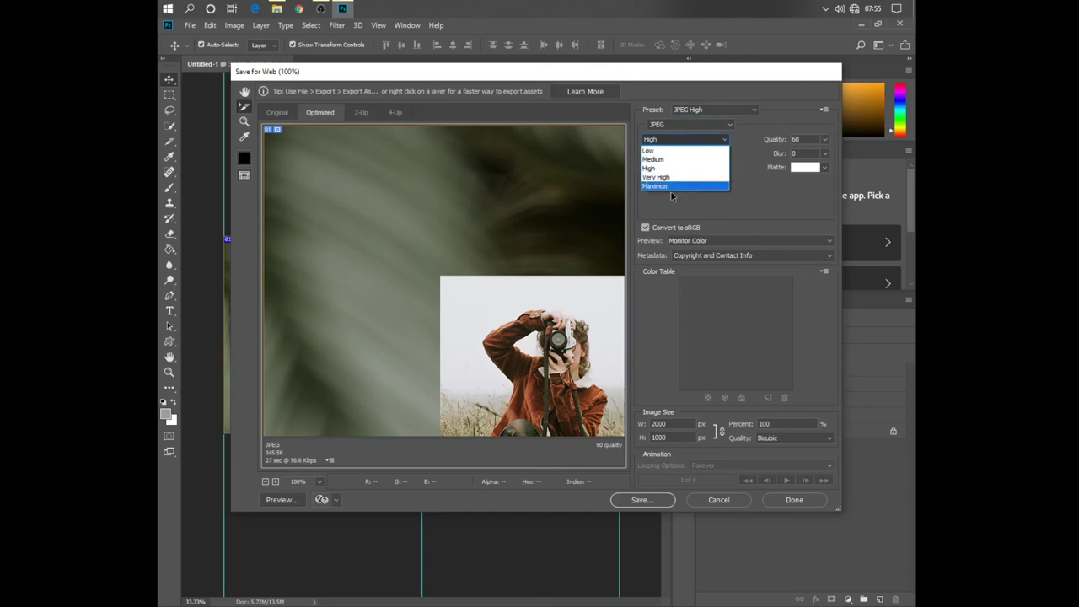
left_click(670, 187)
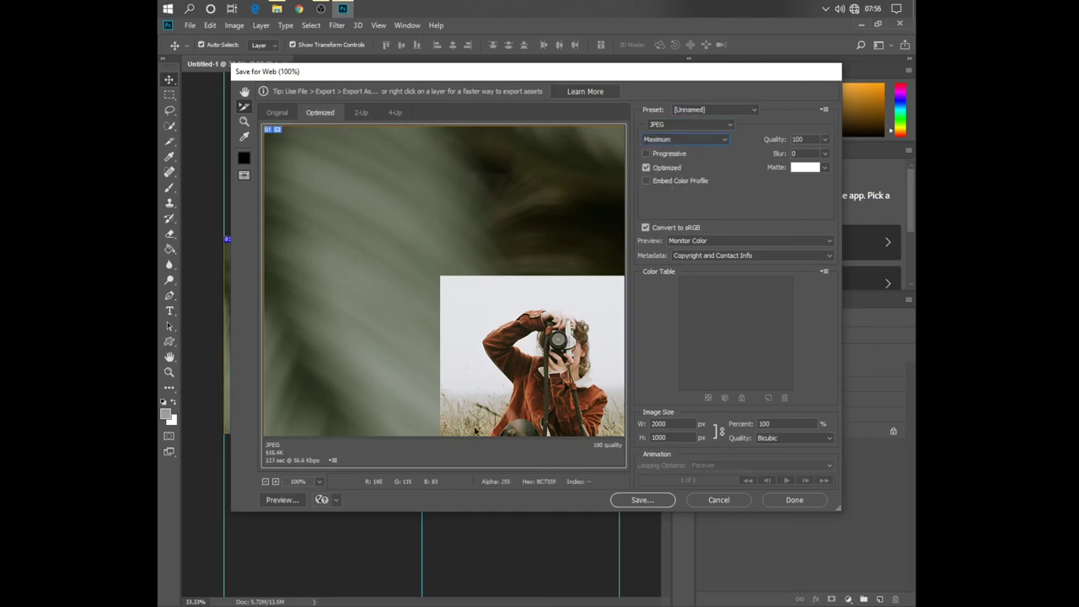
Save all slices as images only under the name Untitled-1 in a new folder created on the Desktop.
left_click(642, 500)
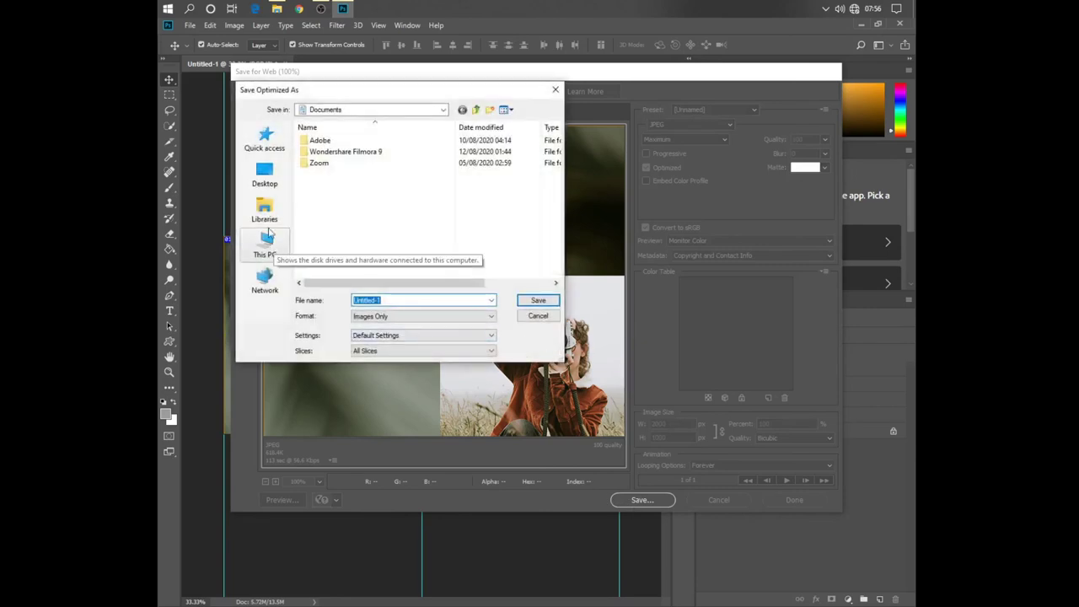
left_click(265, 175)
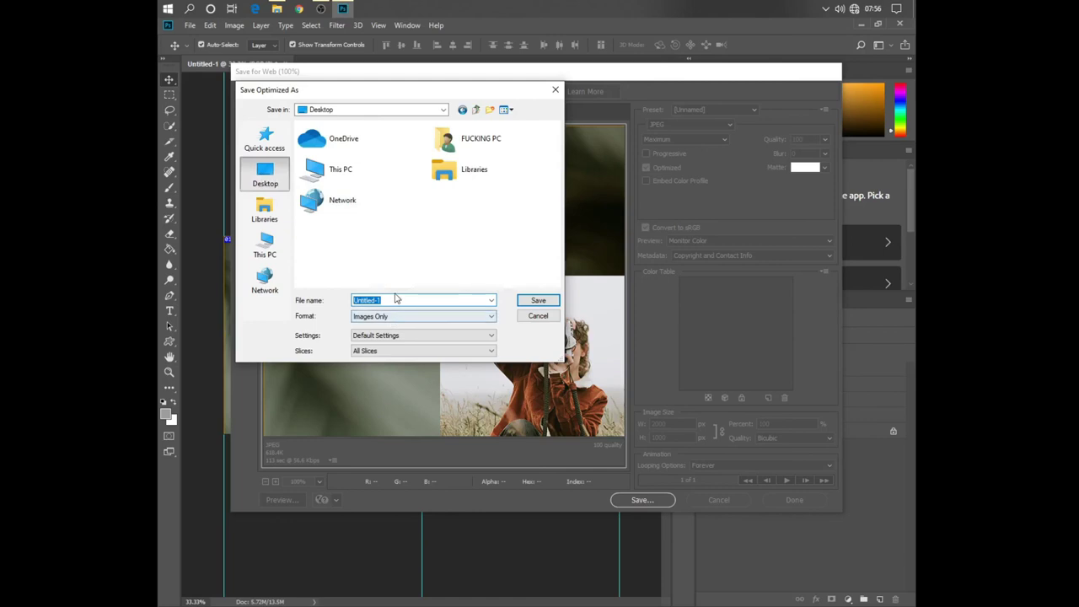
left_click(489, 111)
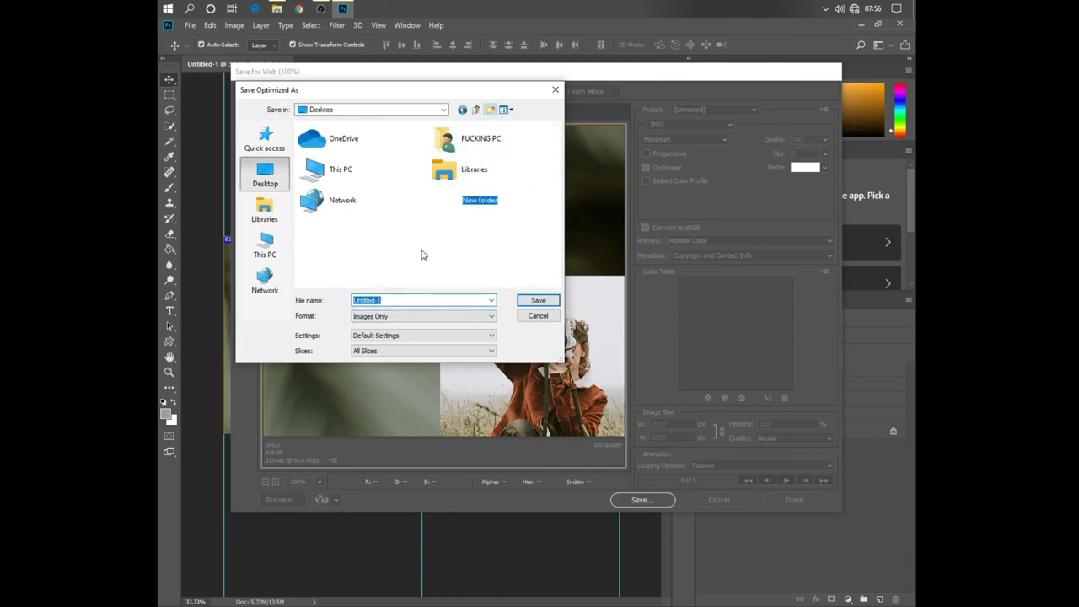
left_click(473, 250)
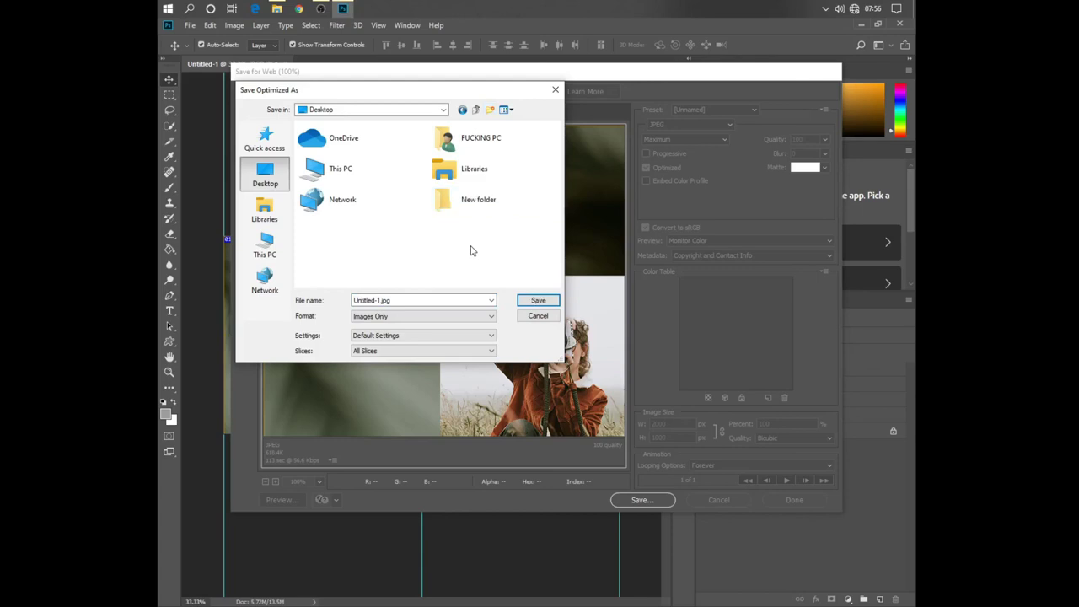
double_click(450, 203)
left_click(539, 302)
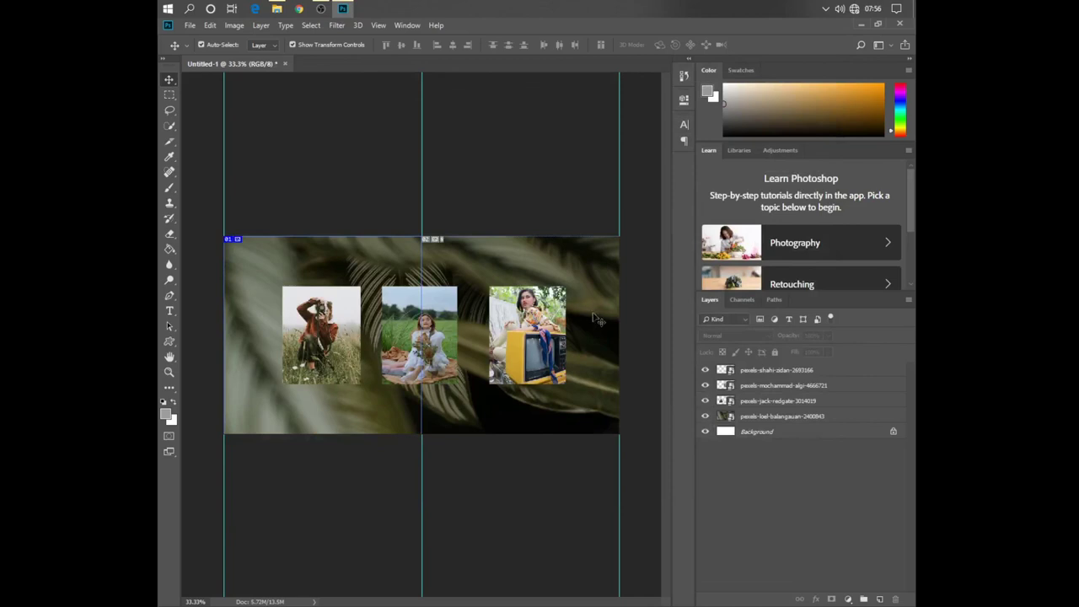
Switch to the desktop and open the exported image Untitled-1_01 from the images folder inside New folder.
left_click(860, 24)
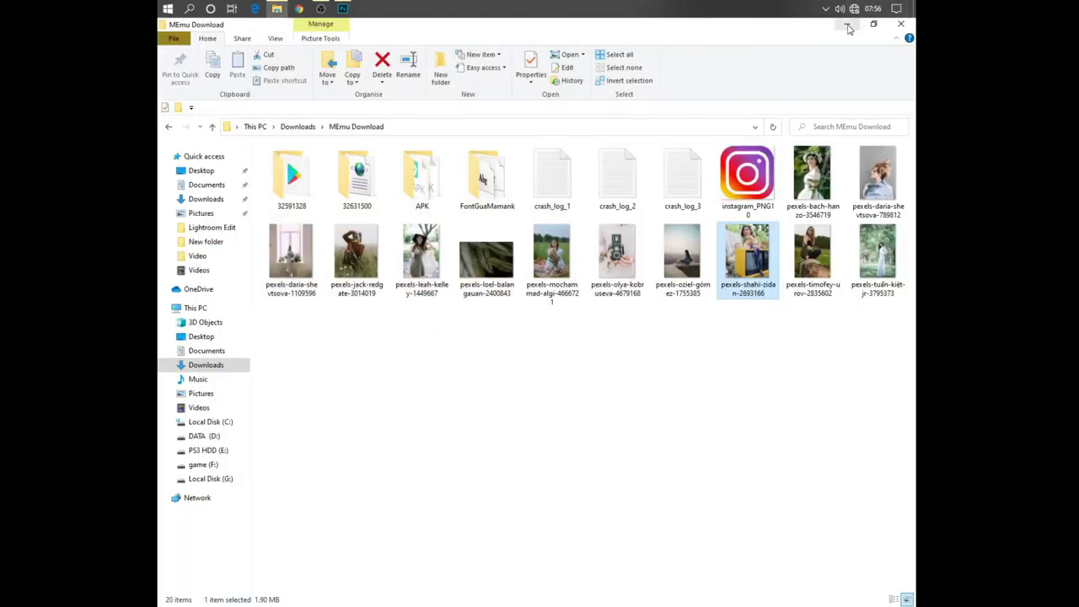
left_click(847, 24)
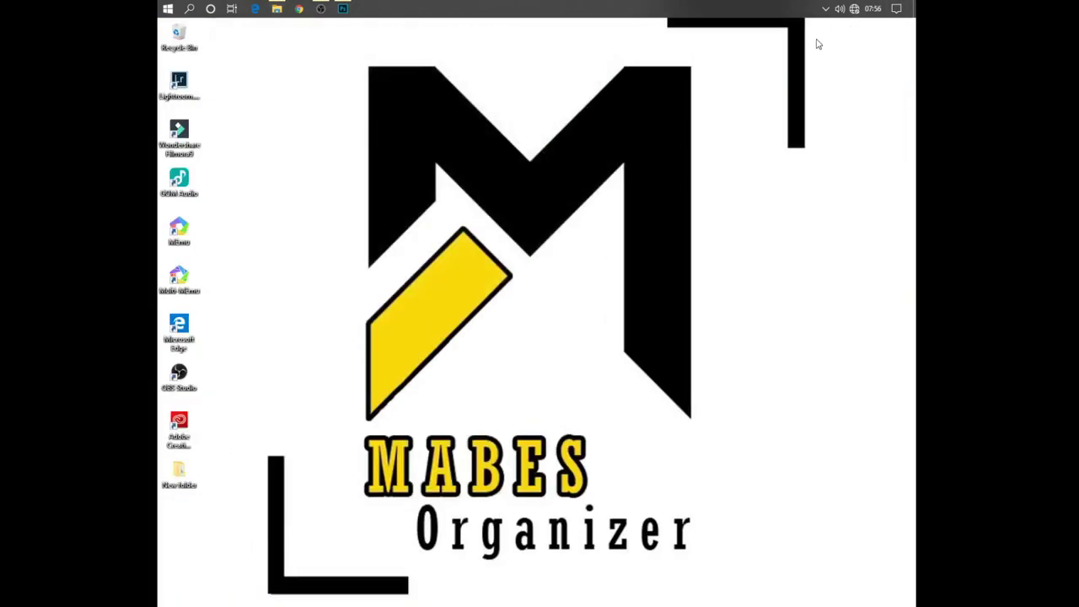
double_click(182, 477)
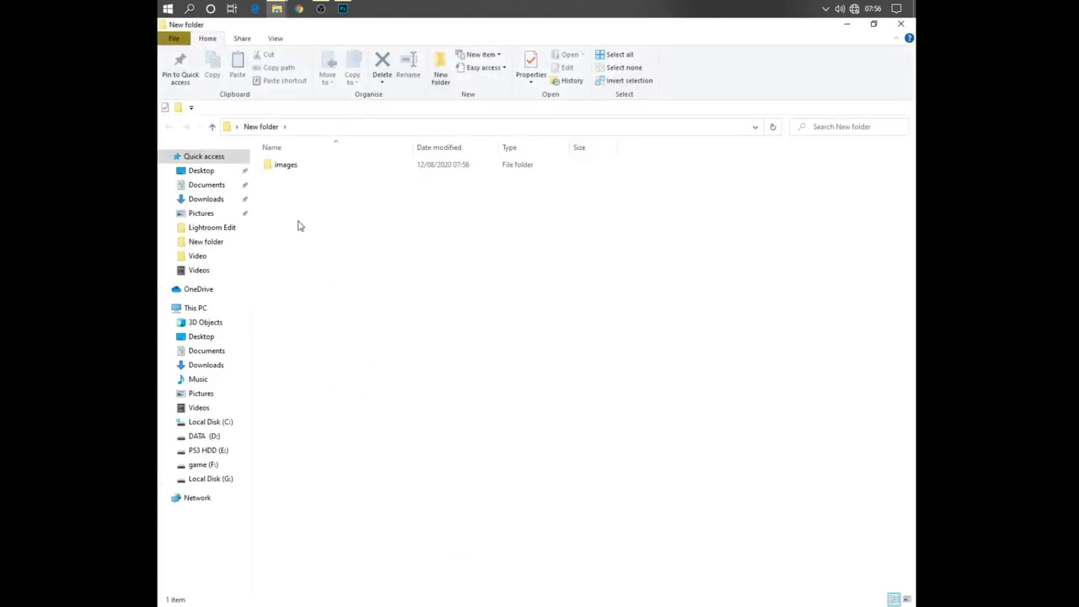
double_click(286, 167)
left_click(299, 189)
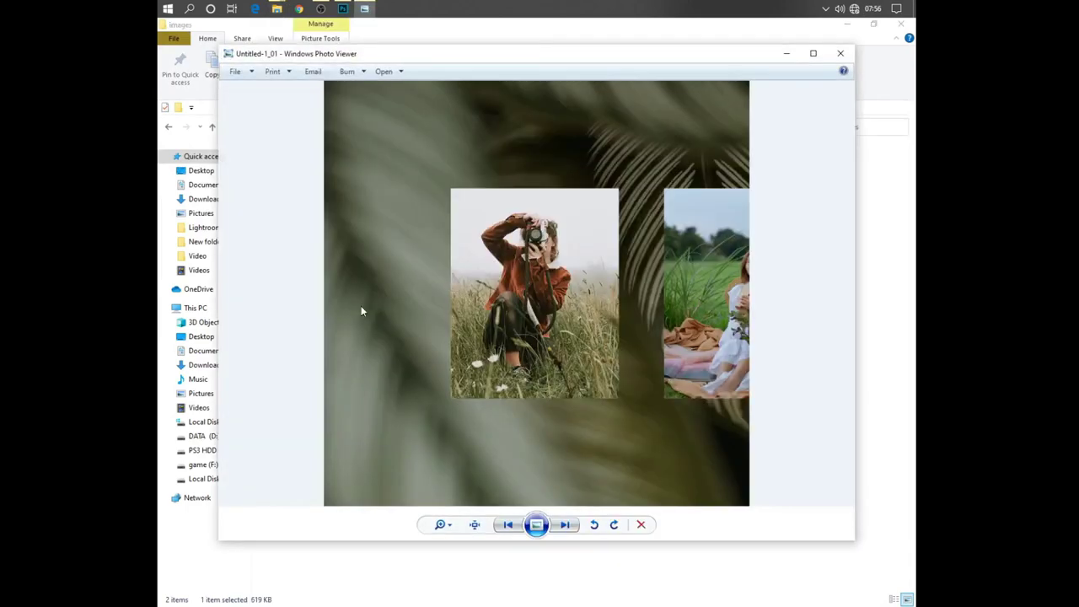
Compare the exported halves Untitled-1_01 and Untitled-1_02 in the photo viewer and close it.
left_click(566, 524)
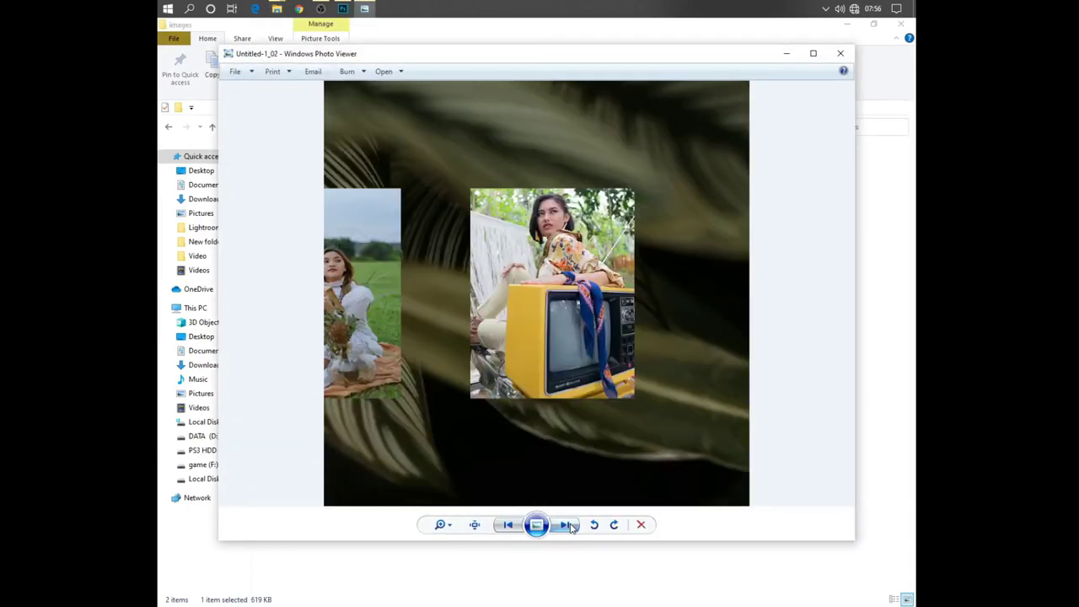
left_click(504, 528)
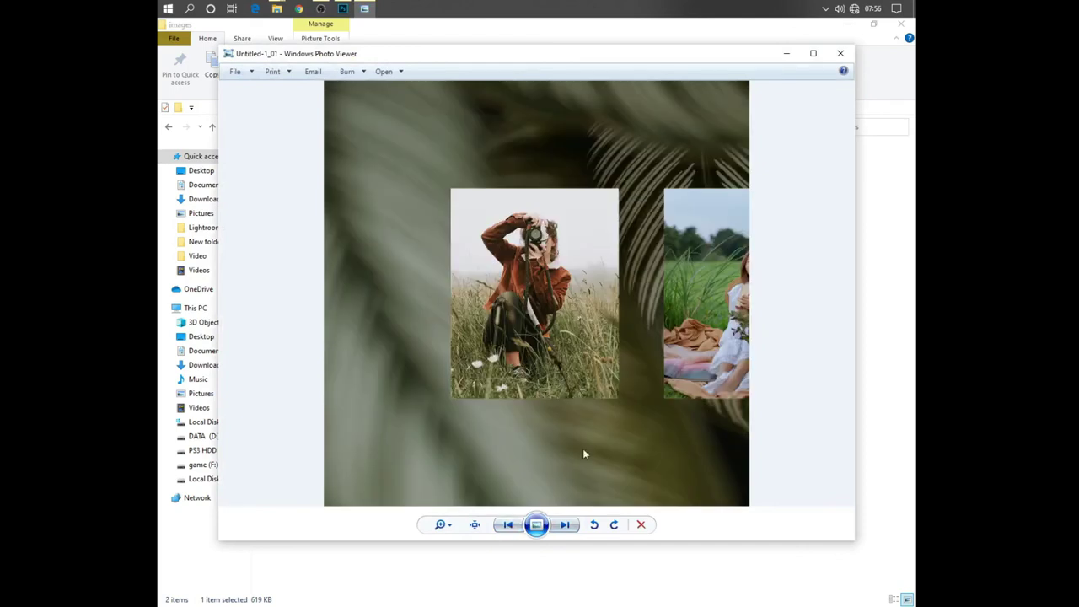
left_click(565, 525)
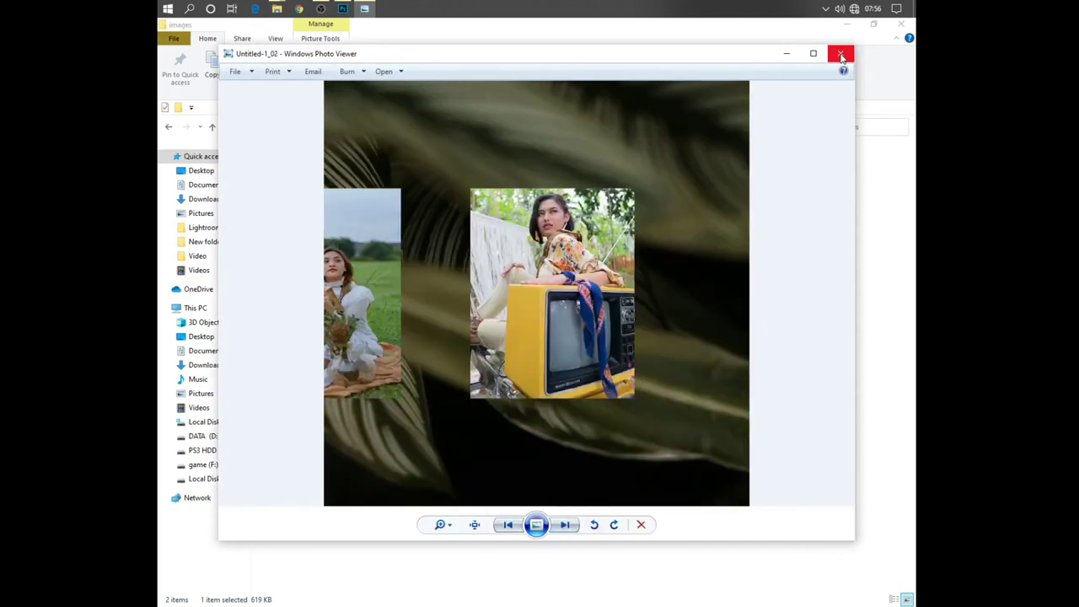
left_click(841, 53)
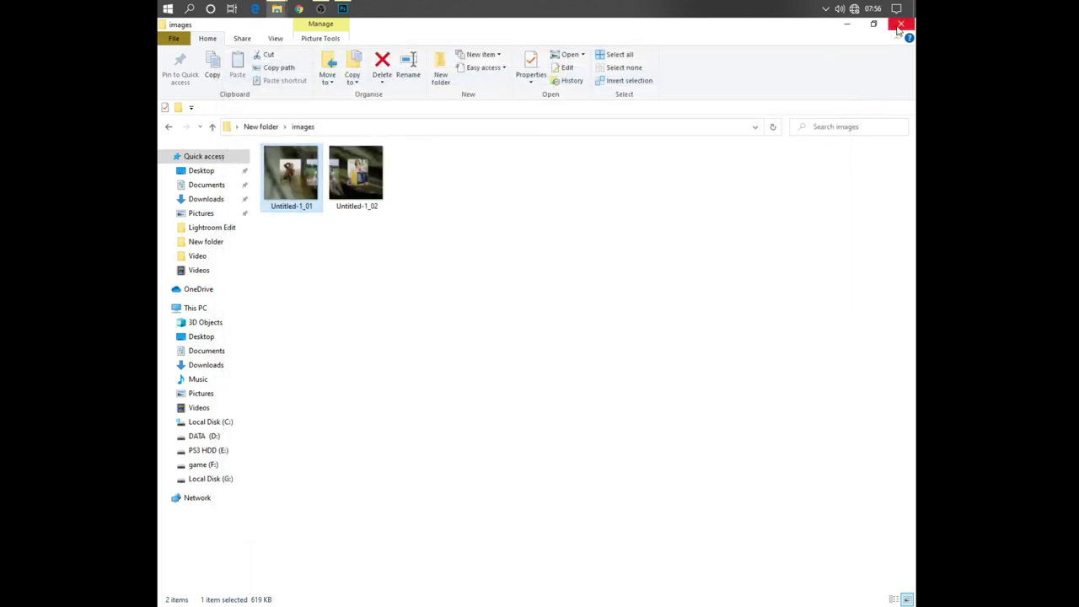